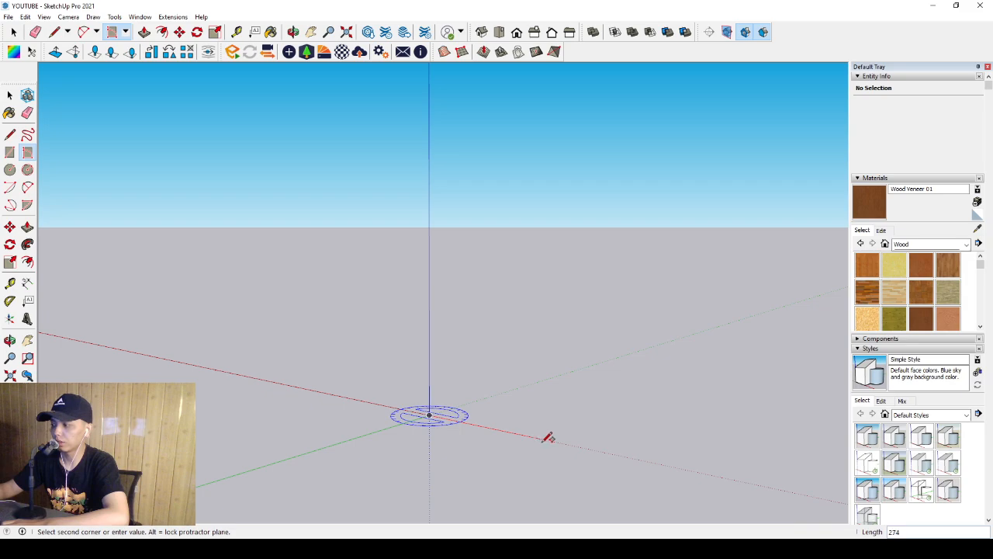
Draw a rotated rectangle on the ground from the origin, about 274 by 414 mm, along the red and green axes.
click(550, 440)
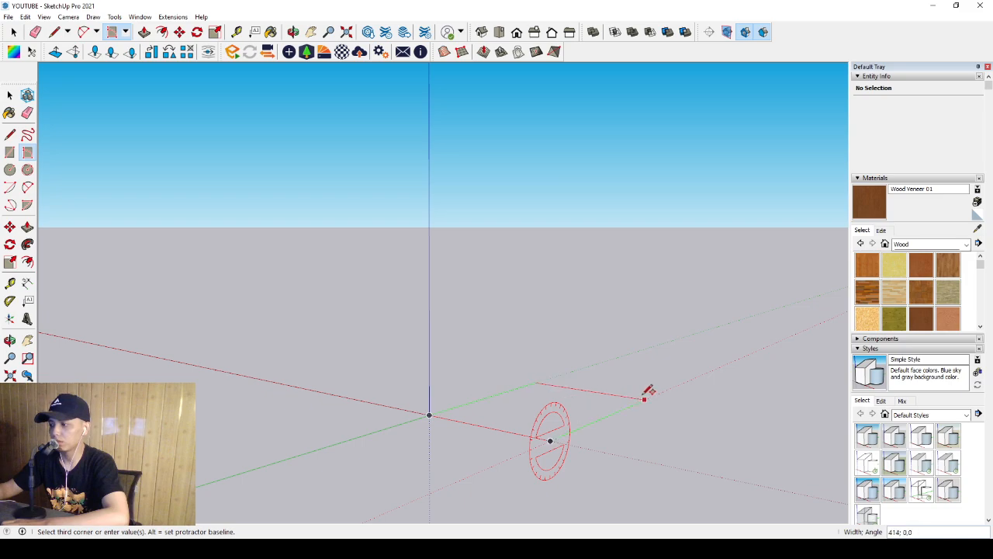
click(644, 399)
key(space)
Scale the whole rectangle down along the red axis to about 202 mm wide, keeping its green-axis length.
scroll(560, 410, up, 2)
middle_drag(560, 410, 450, 489)
scroll(466, 427, up, 1)
mouse_move(467, 423)
middle_down()
mouse_move(481, 399)
mouse_move(565, 432)
middle_up()
click(568, 427)
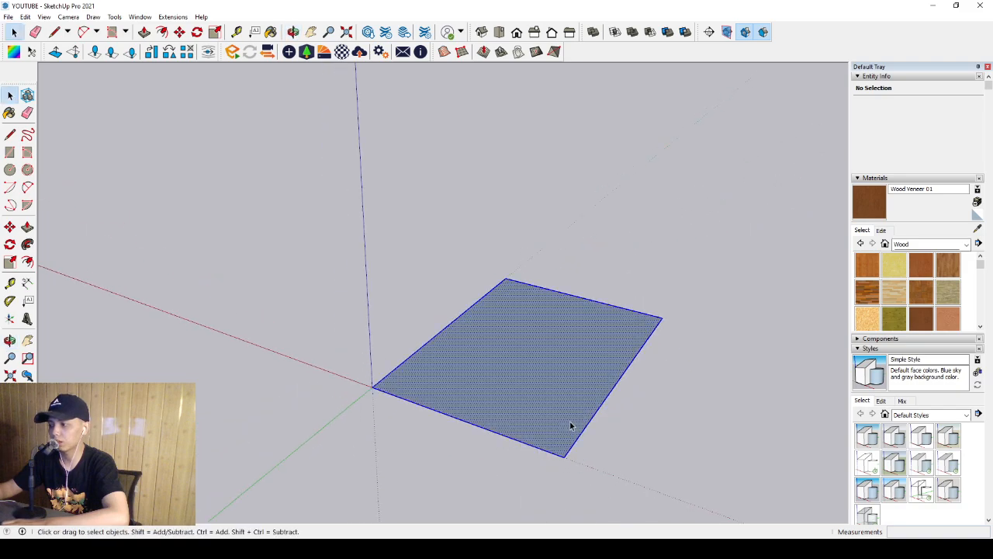
key(s)
drag(622, 378, 563, 359)
key(space)
Push/Pull the rectangle upward into a low rectangular block.
scroll(505, 382, up, 2)
middle_drag(505, 386, 430, 395)
key(p)
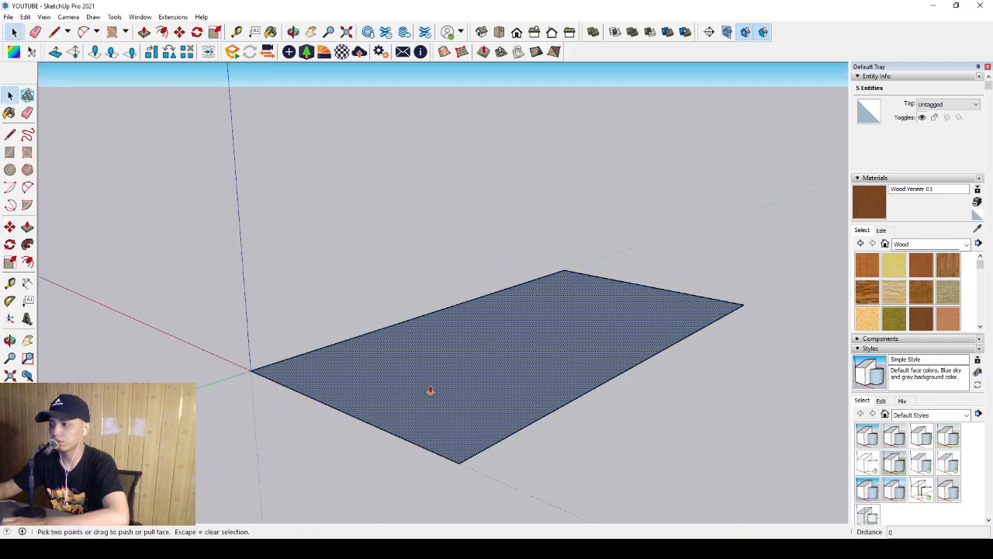
drag(429, 394, 422, 264)
key(space)
Draw a two-point arc on the block's long side face between its bottom corners, bulging up to the top edge.
scroll(452, 304, down, 2)
middle_drag(452, 308, 391, 273)
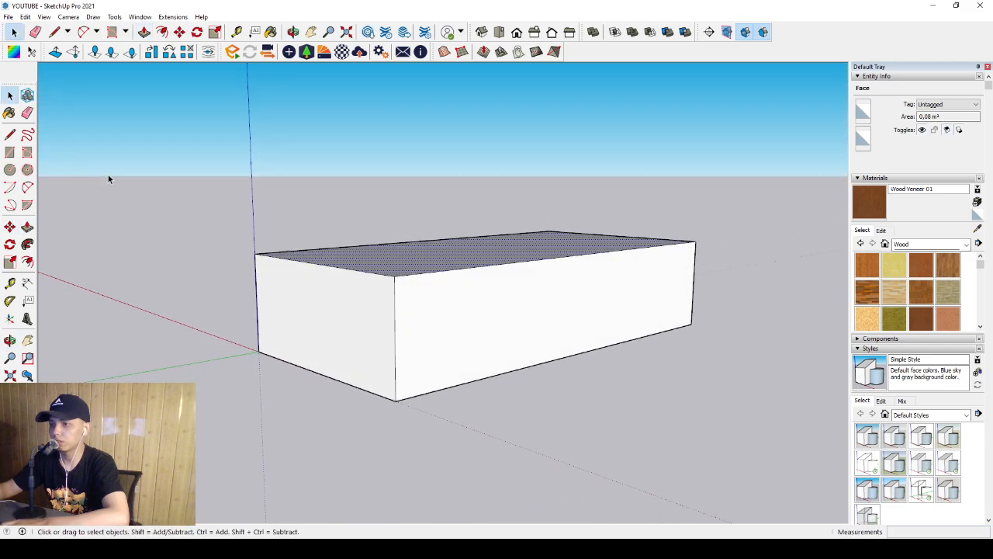
click(27, 188)
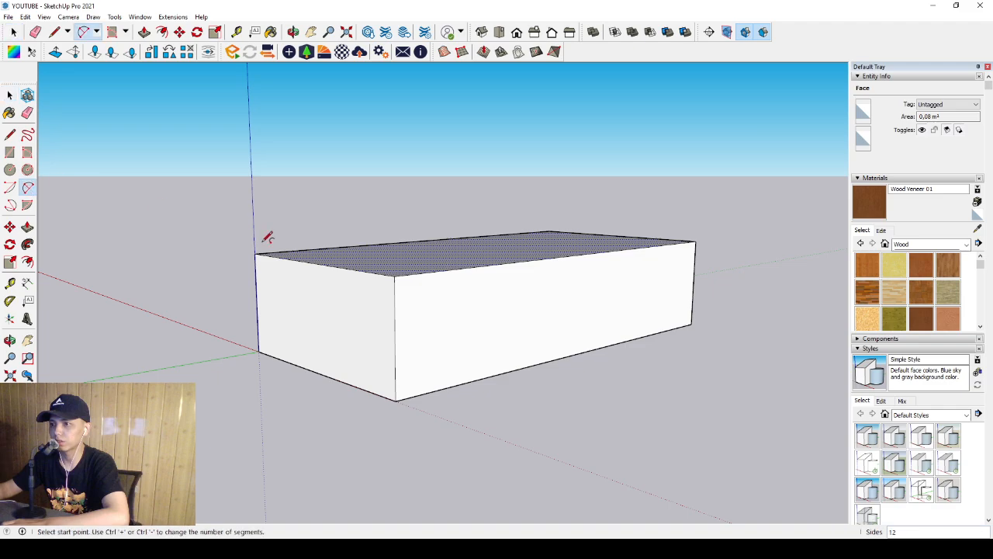
click(396, 399)
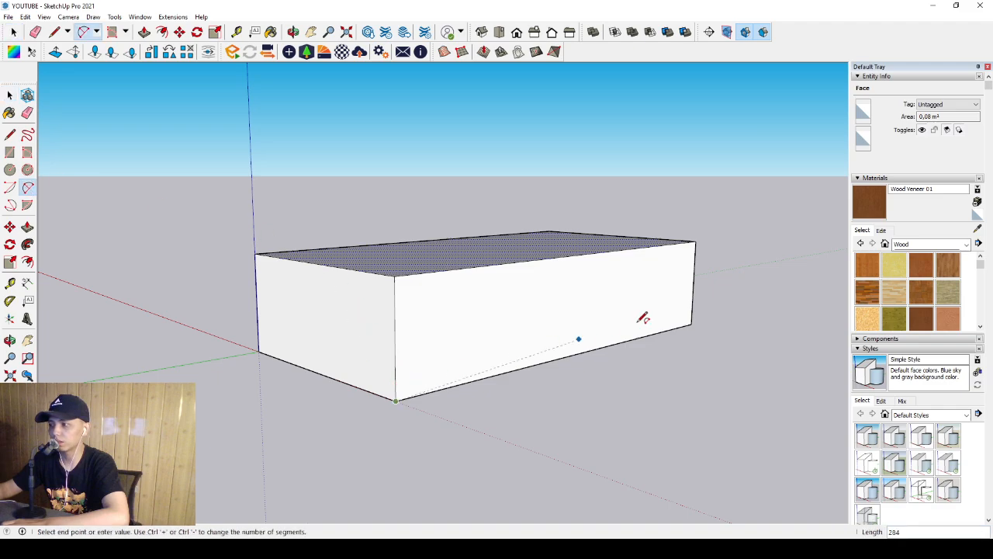
click(690, 324)
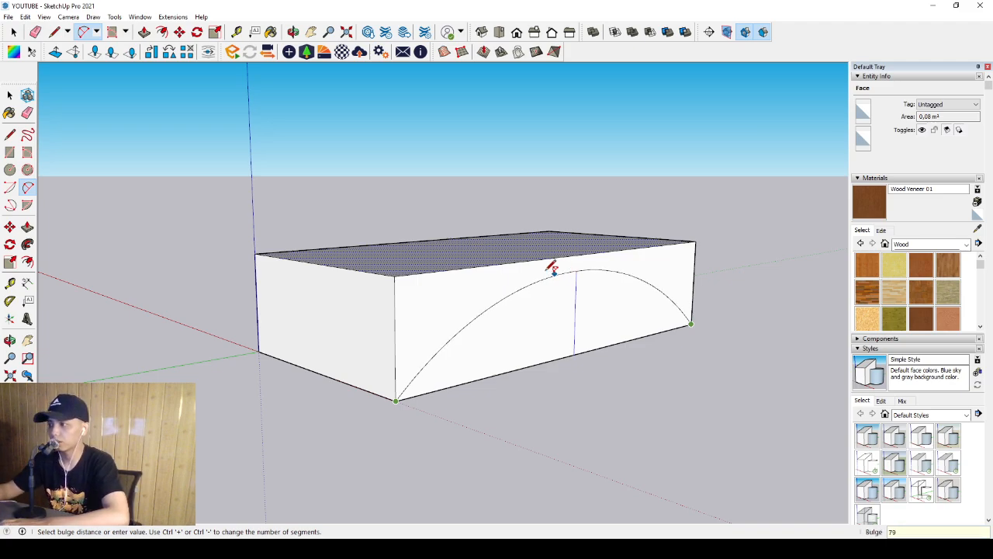
click(585, 253)
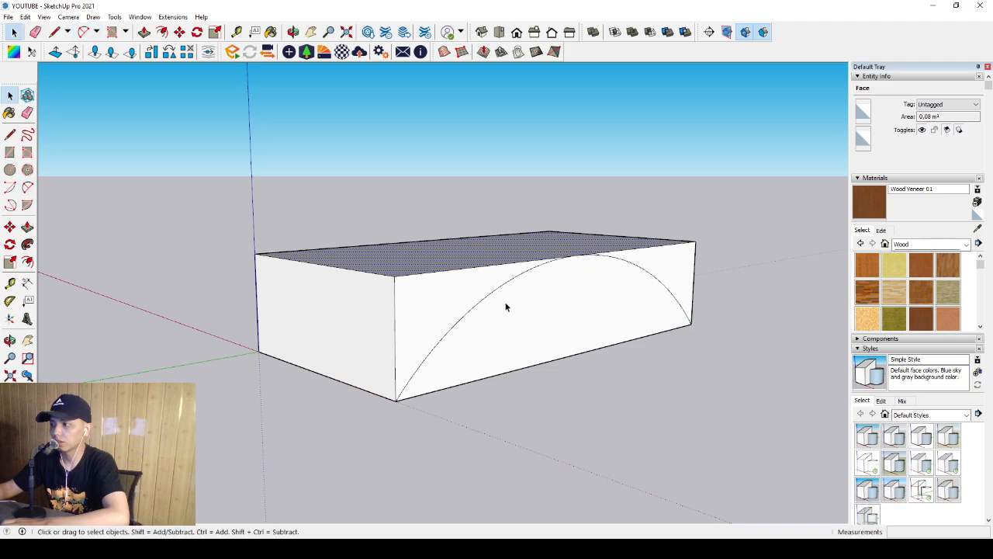
Push both corner areas outside the arc through the block's full depth, leaving a solid arched form.
middle_drag(505, 305, 463, 328)
key(p)
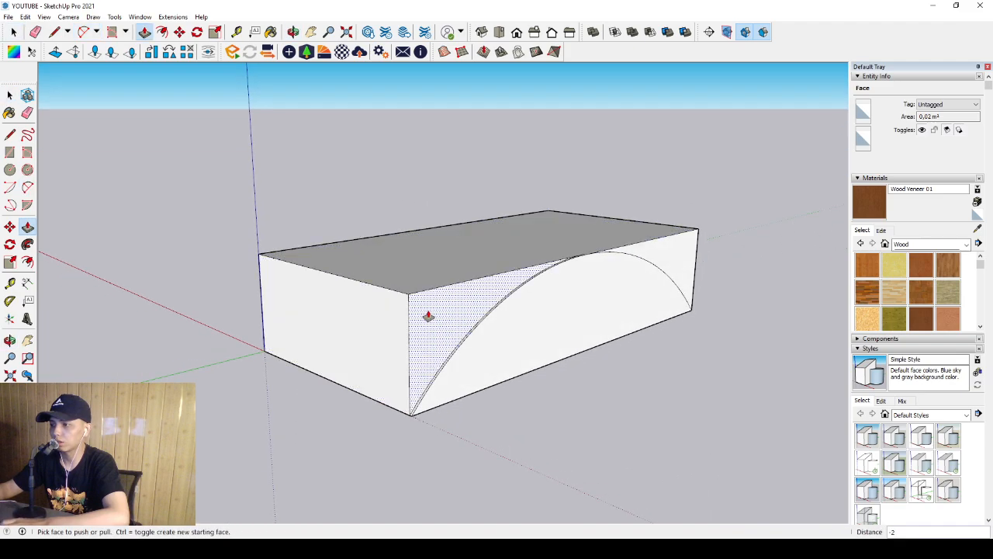
click(426, 317)
click(264, 269)
middle_drag(634, 291, 694, 288)
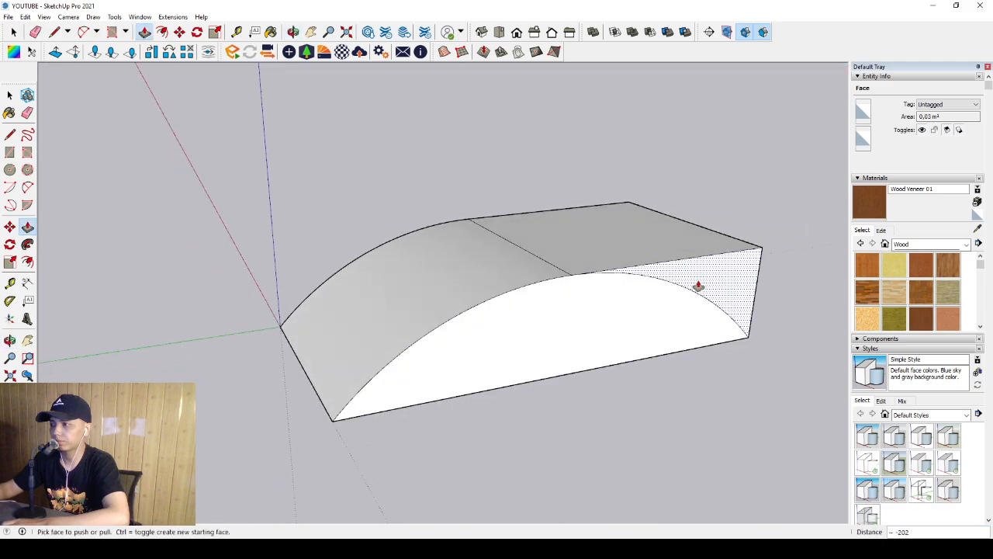
click(694, 287)
click(586, 211)
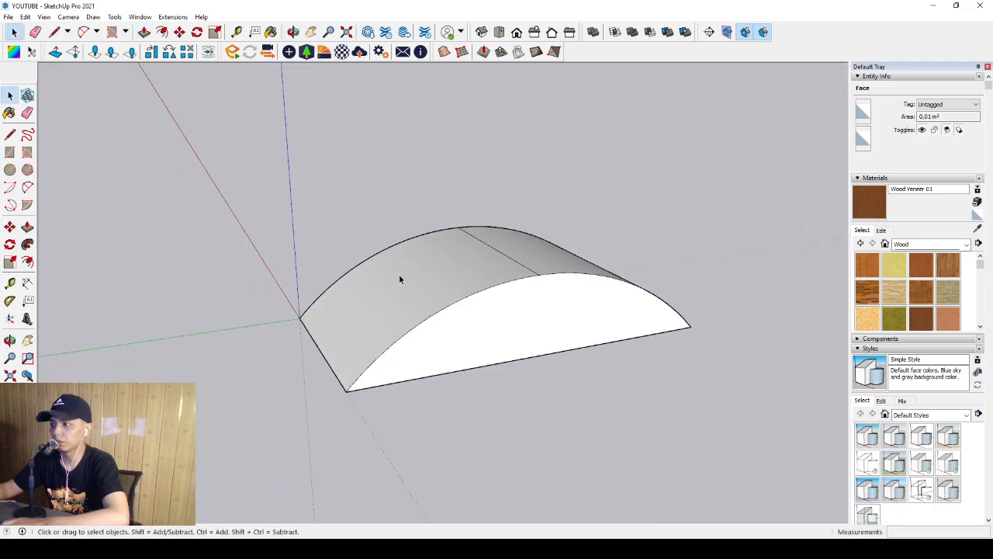
Push the arched side face inward to narrow the solid to about 68 mm.
middle_drag(399, 277, 492, 298)
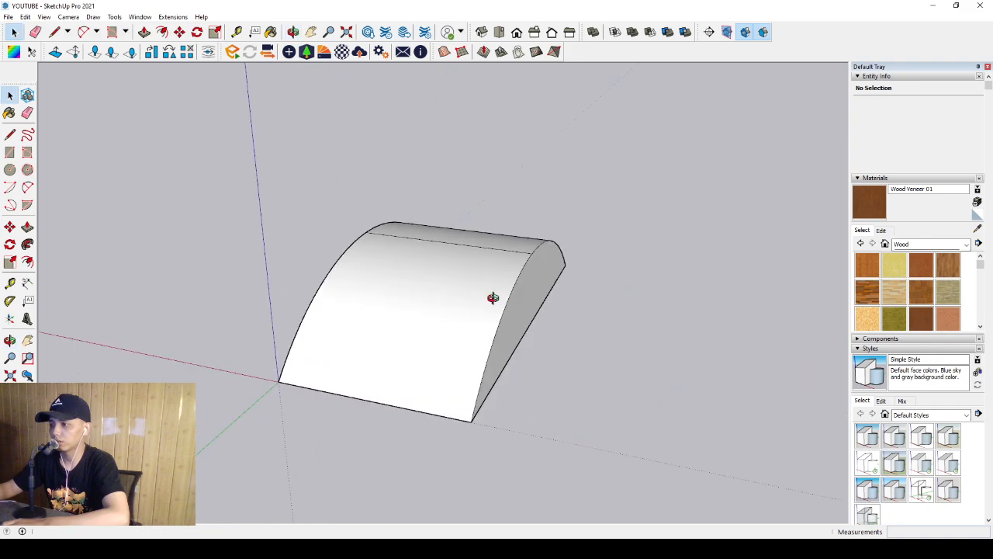
key(p)
click(534, 287)
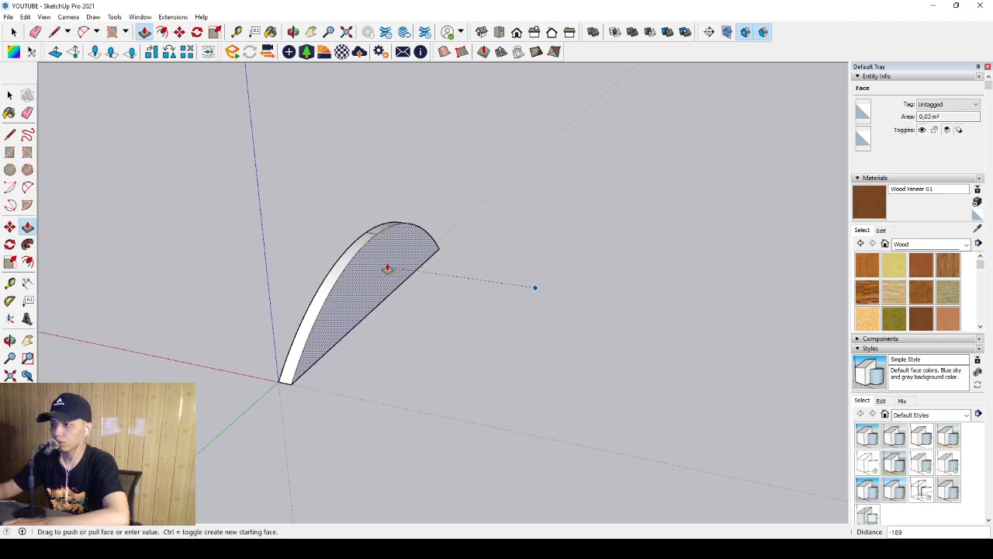
click(423, 273)
key(space)
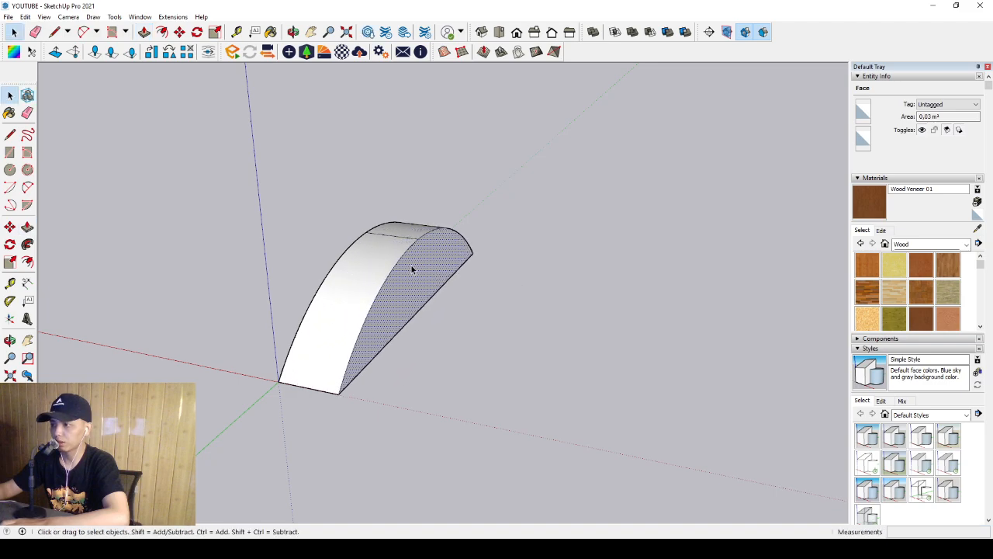
Select both arc edges along the front face's curve and offset them slightly inward.
scroll(396, 303, up, 2)
middle_drag(396, 302, 376, 244)
click(387, 239)
scroll(440, 197, up, 3)
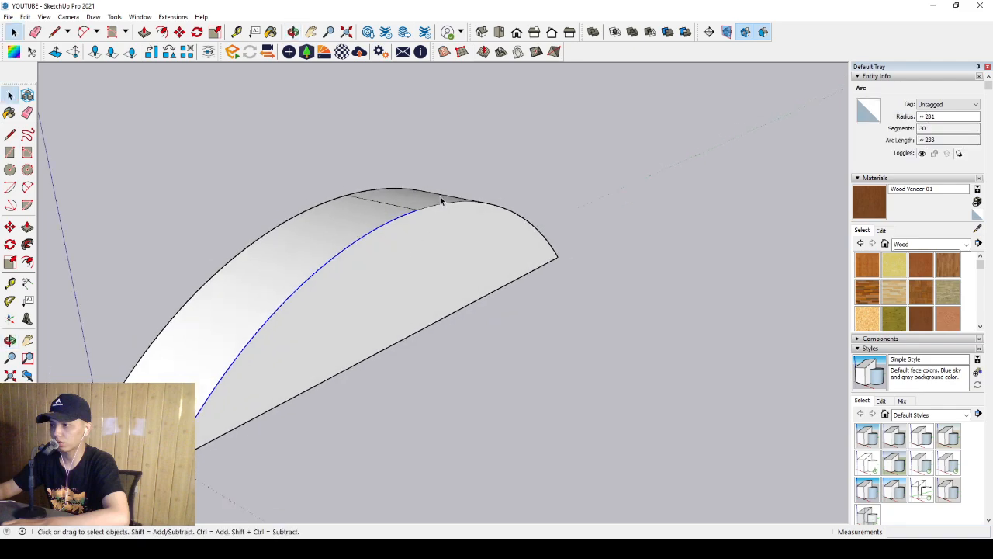
shift+click(391, 237)
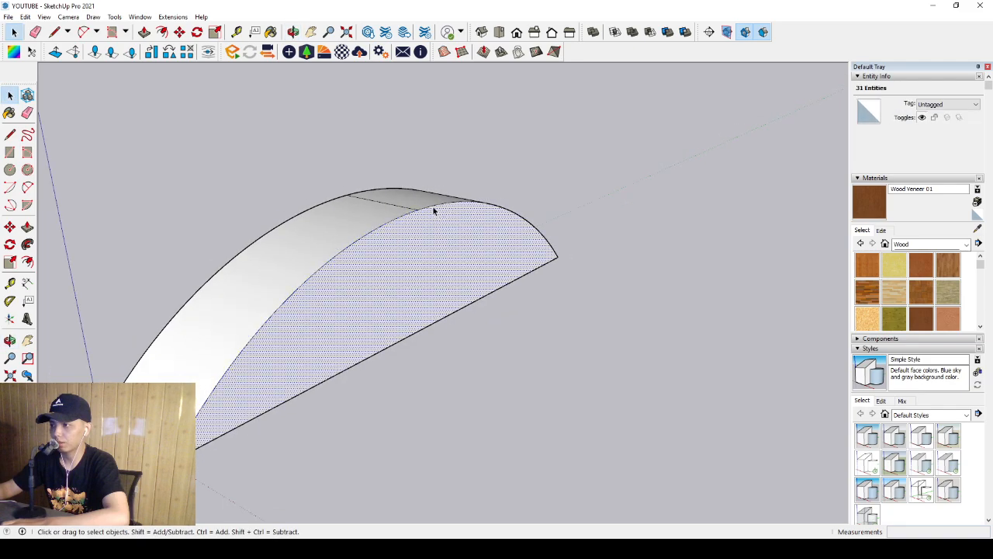
click(434, 208)
shift+click(391, 221)
scroll(357, 271, up, 1)
key(f)
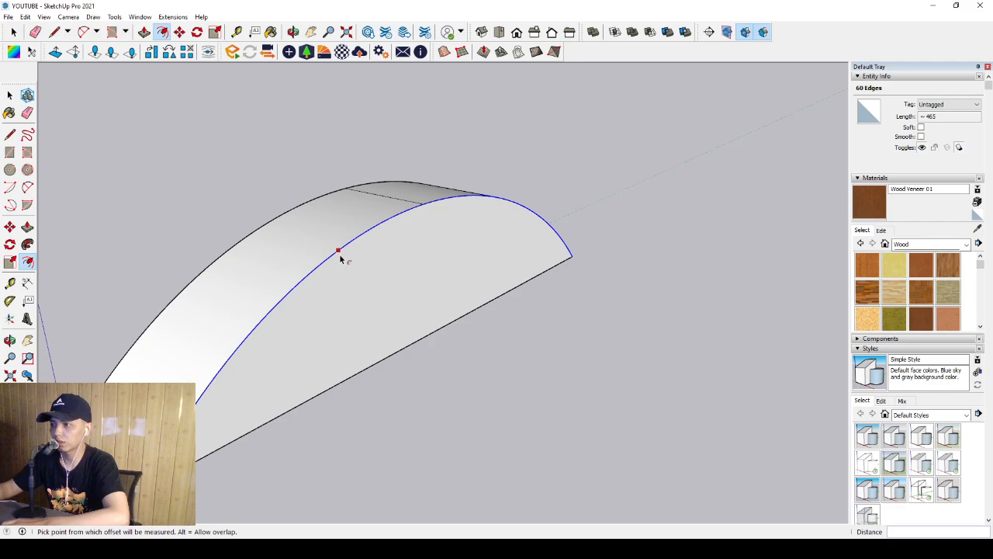
click(348, 263)
key(space)
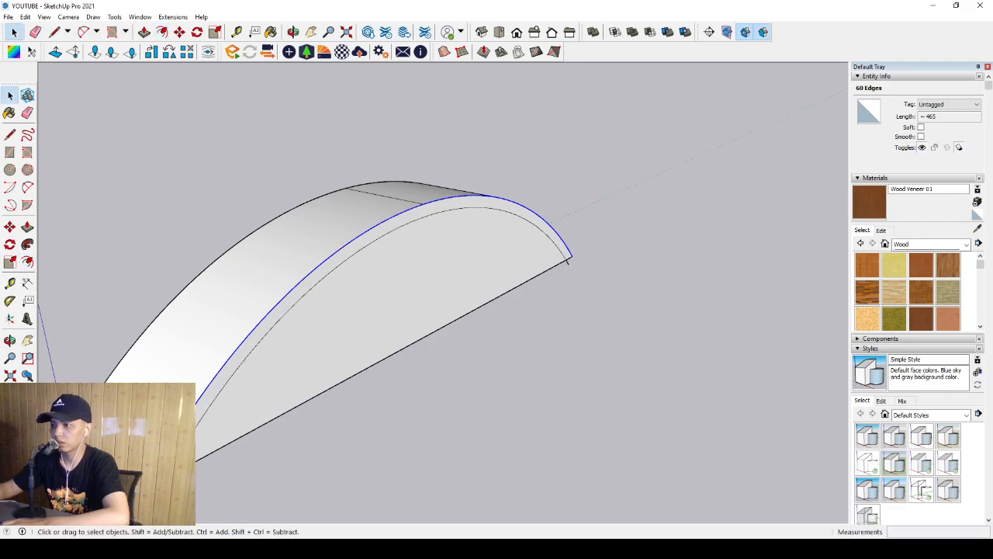
Erase the short stray line at the far foot of the offset arch profile.
scroll(345, 379, up, 2)
key(e)
drag(649, 247, 639, 236)
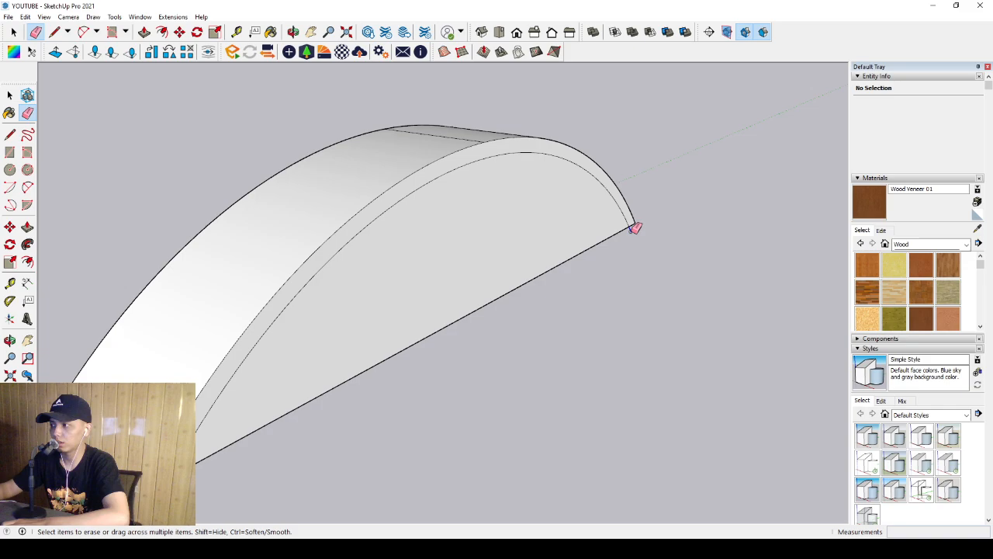
key(space)
scroll(551, 236, down, 1)
Push the face inside the offset curve through the solid, leaving a thin hollow arch.
click(550, 239)
key(p)
click(513, 233)
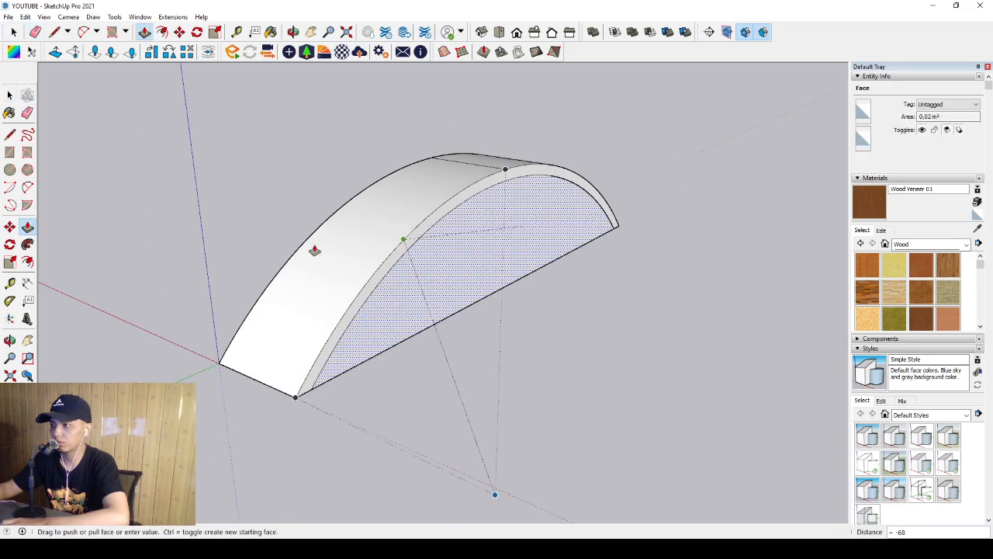
click(297, 254)
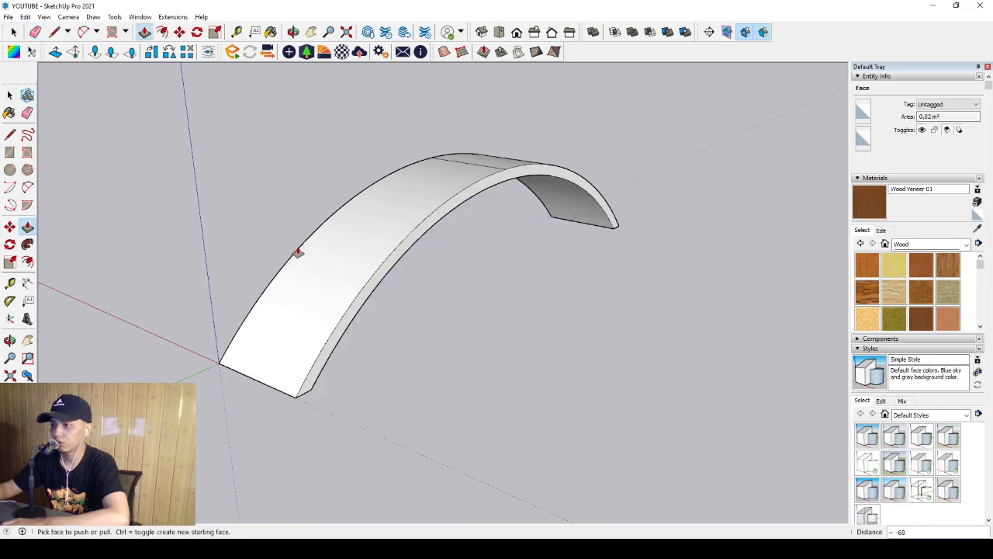
Select the entire arch and place a copy beside it along the red axis, leaving a gap between them.
key(space)
middle_drag(298, 252, 374, 297)
triple_click(329, 261)
key(m)
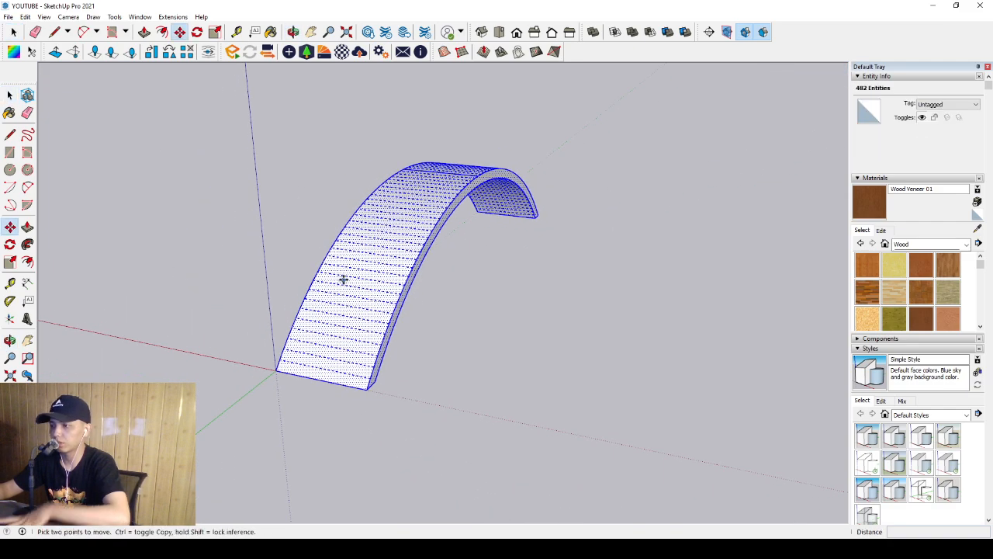
key(ctrl)
click(343, 275)
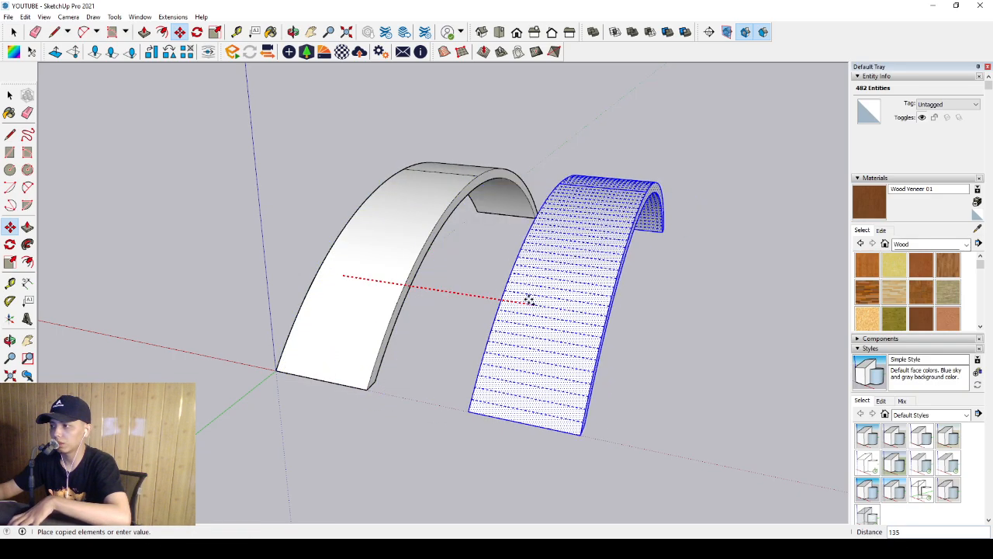
key(space)
Draw a line across the thickness of the copied arch's inner side face, partway up its near leg.
scroll(476, 341, up, 3)
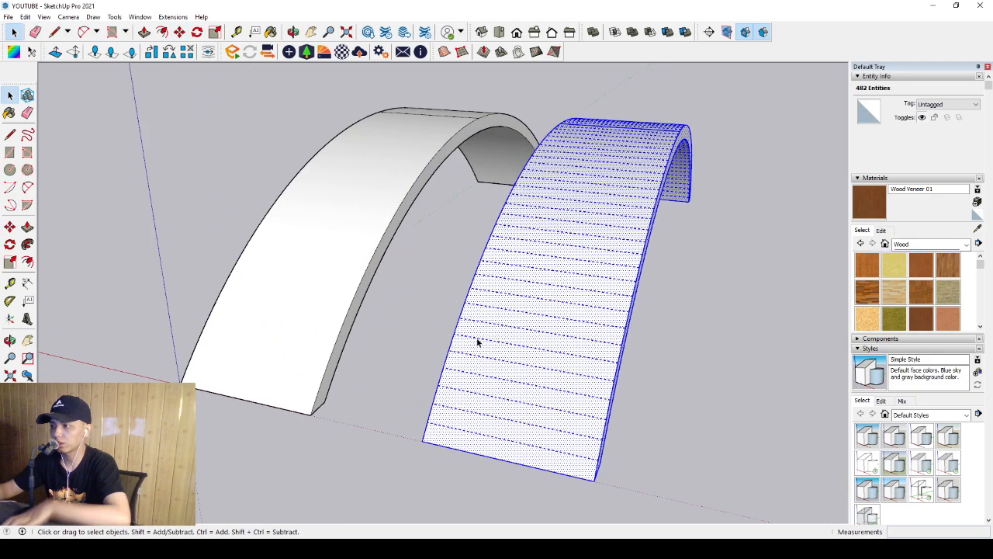
middle_drag(477, 341, 692, 313)
scroll(587, 277, up, 4)
key(l)
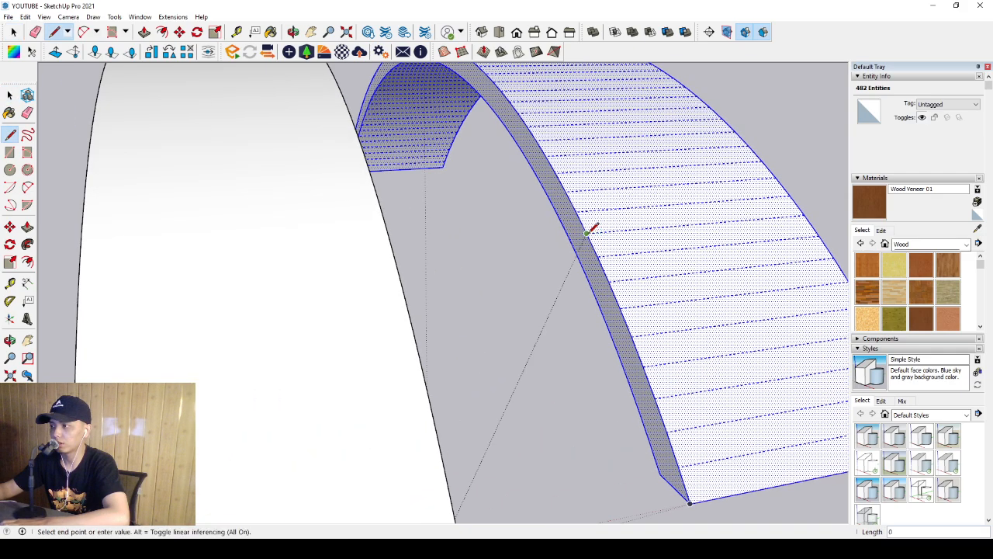
click(571, 245)
key(space)
Pull the side face section below the line across the gap to the original arch and erase the seam.
click(588, 257)
key(p)
click(588, 257)
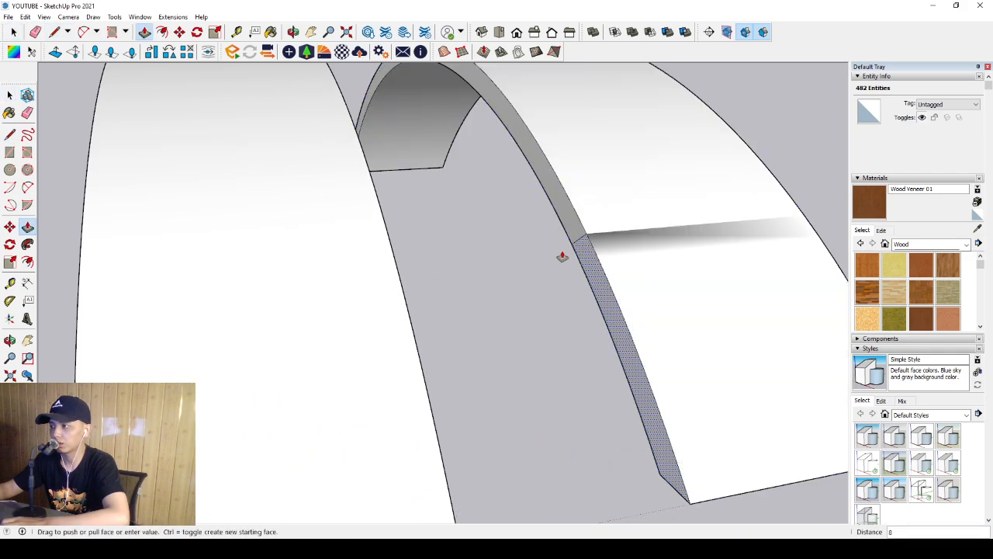
click(393, 254)
scroll(395, 264, down, 2)
key(e)
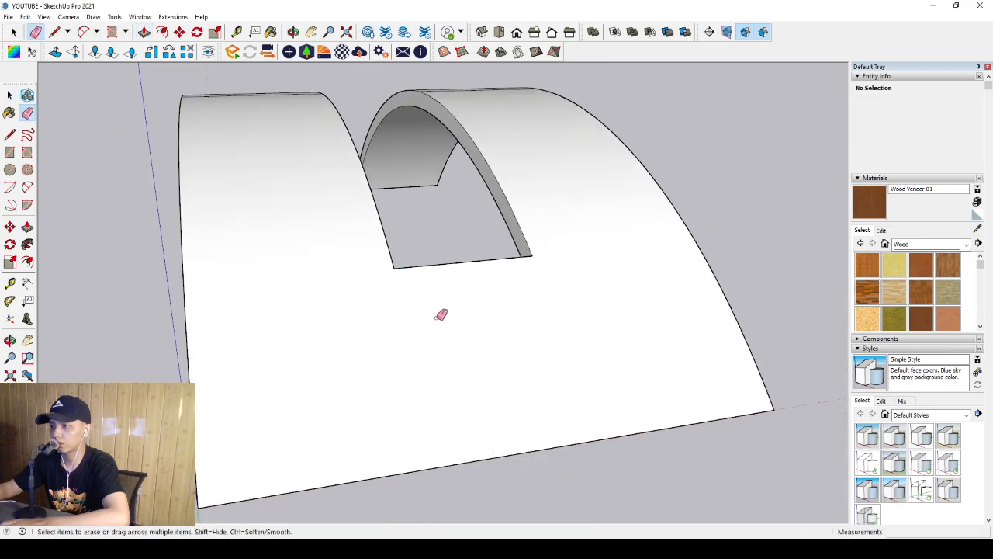
Draw a line about 13 mm long across an inner side face on the opposite leg of the arches.
scroll(440, 314, down, 3)
middle_drag(328, 328, 476, 265)
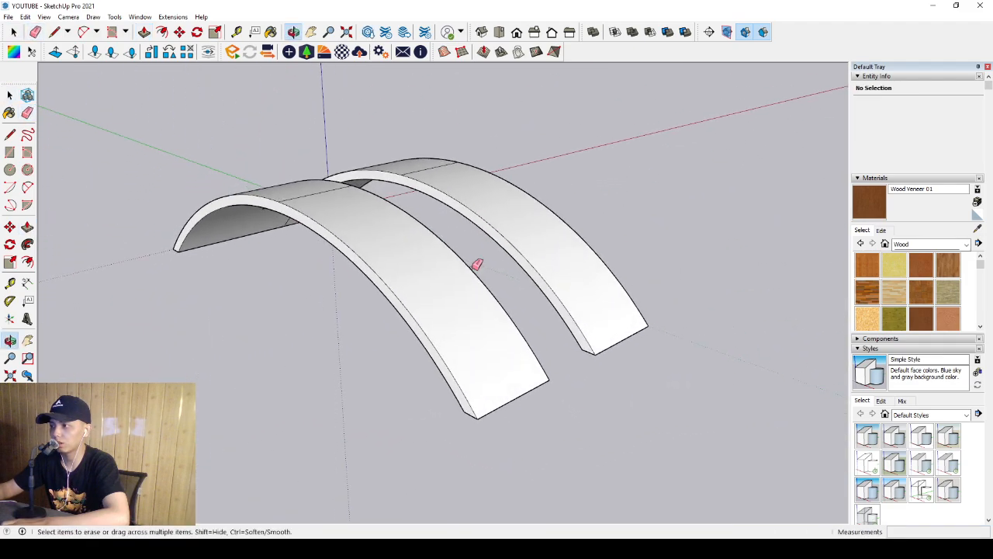
scroll(535, 278, up, 3)
key(l)
scroll(522, 272, up, 1)
click(519, 261)
key(space)
key(l)
click(542, 284)
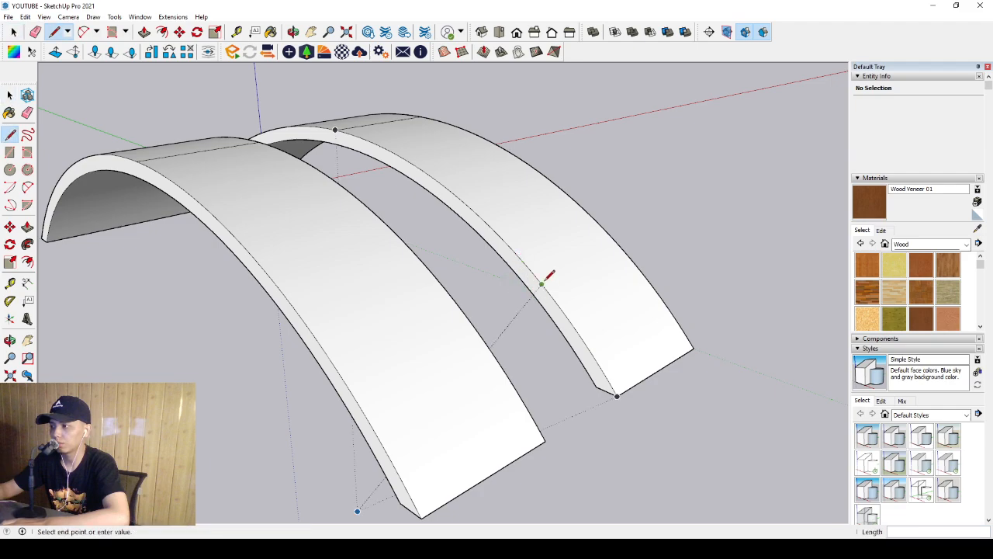
scroll(544, 285, up, 5)
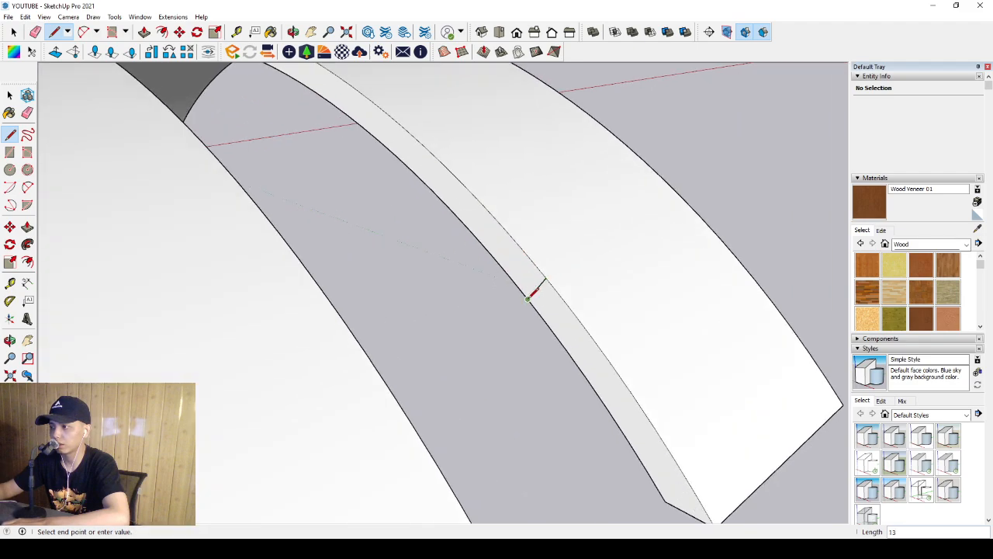
click(528, 299)
Erase the line just drawn across the opposite leg's side face.
key(space)
click(552, 300)
key(e)
click(538, 287)
key(space)
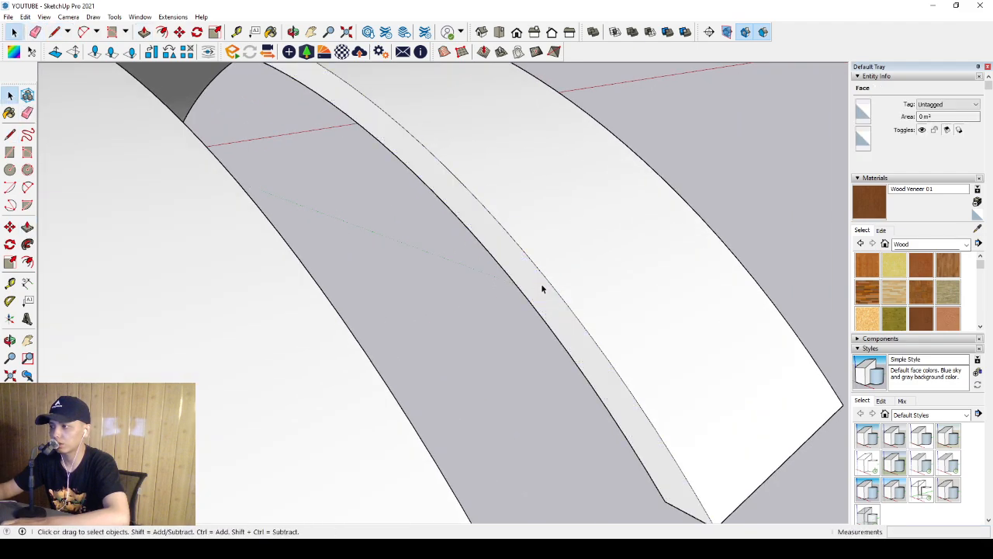
Redraw the dividing line across the thickness of the opposite leg's inner side face.
key(l)
scroll(536, 279, up, 1)
click(552, 273)
key(space)
Pull the opposite leg's side face section below the dividing line across the gap to join the neighbouring arch.
click(545, 307)
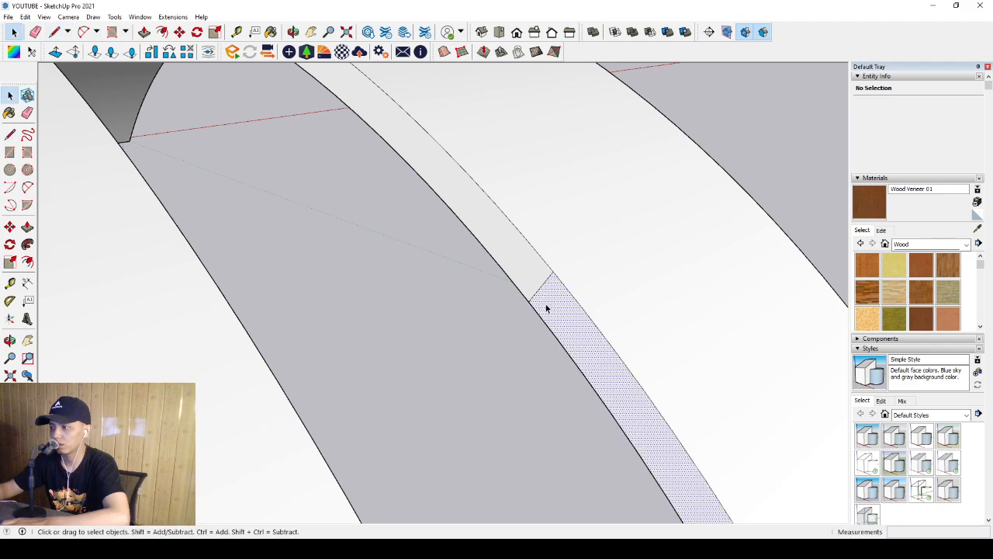
key(p)
click(555, 292)
click(252, 347)
scroll(399, 350, down, 4)
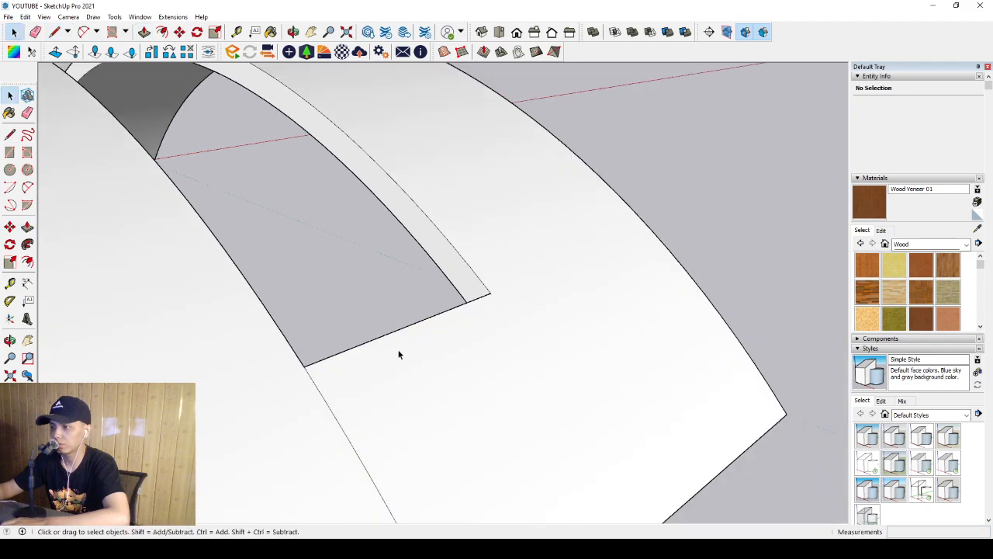
Select all the connected geometry of the joined double arch and make it a group.
scroll(528, 348, down, 2)
middle_drag(527, 348, 522, 313)
triple_click(520, 309)
key(ctrl+g)
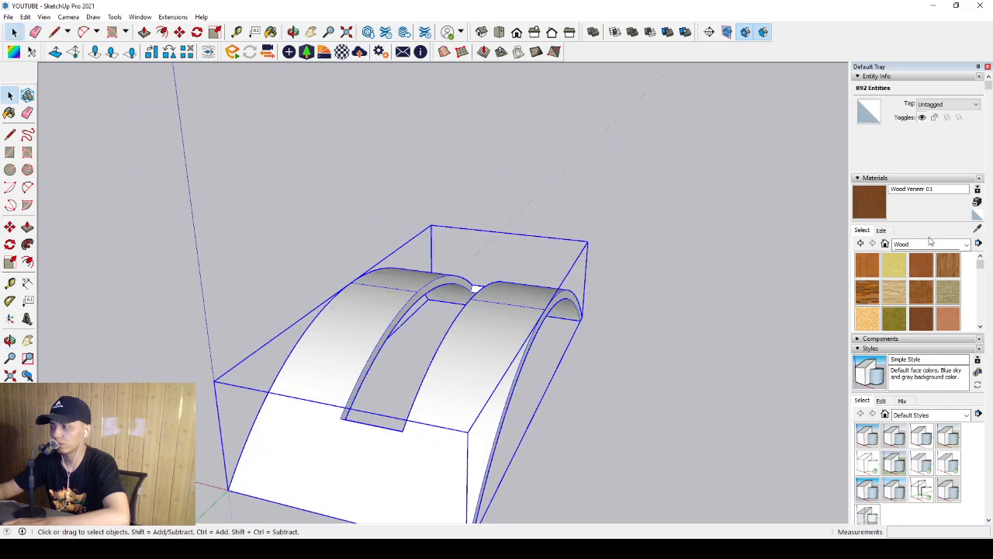
Paint the double-arch group with the Wood Veneer 01 material.
click(882, 213)
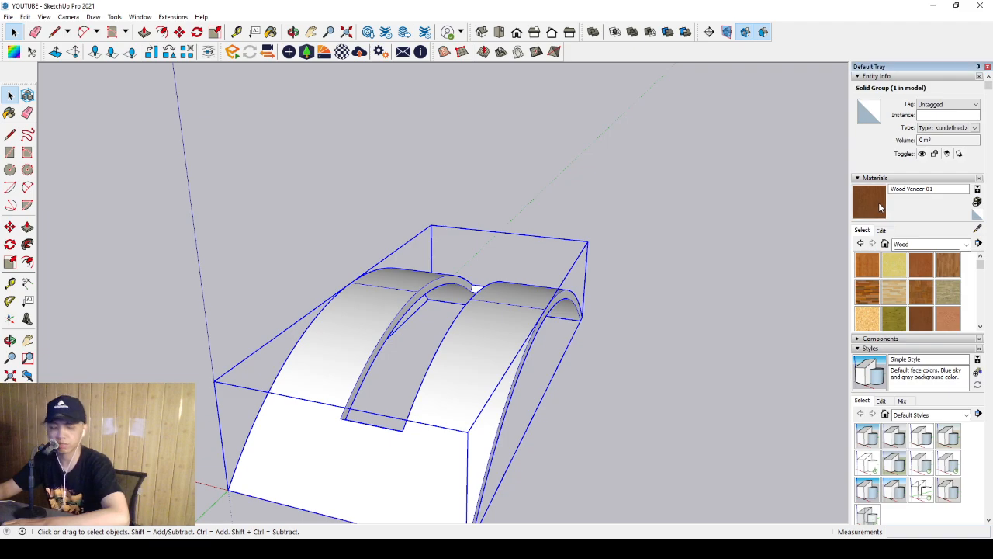
scroll(454, 367, down, 1)
mouse_move(454, 366)
middle_down()
mouse_move(465, 359)
mouse_move(393, 372)
mouse_move(470, 384)
mouse_move(417, 350)
mouse_move(450, 319)
middle_up()
click(467, 351)
Draw an upright rectangle of about 77 by 259 mm against the arch's outer side, ending at the arch's foot.
key(space)
key(r)
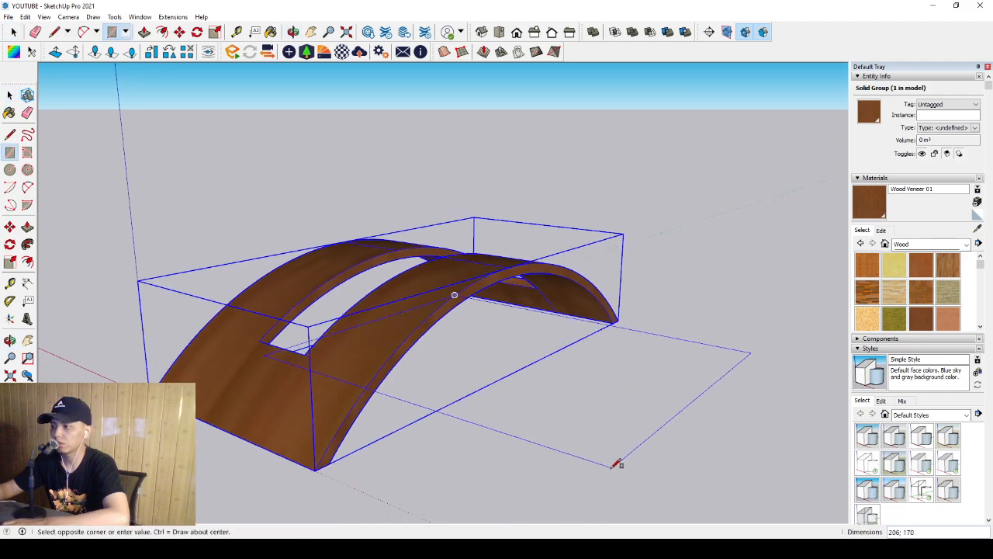
middle_drag(615, 464, 556, 328)
click(603, 324)
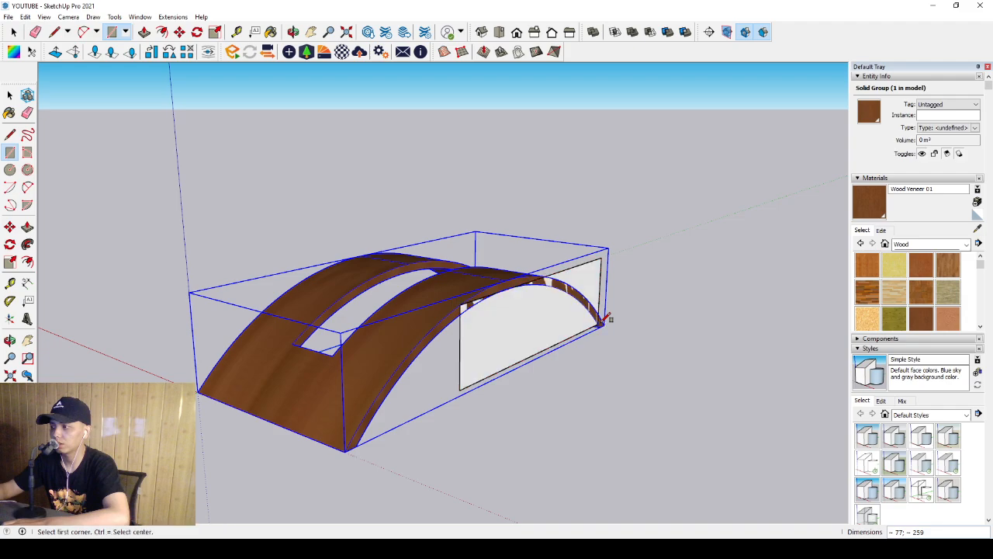
key(space)
Scale the upright rectangle taller by stretching its lower edge downward and its upper edge upward.
scroll(509, 329, down, 2)
double_click(511, 333)
key(s)
drag(528, 344, 534, 364)
drag(530, 288, 532, 262)
key(space)
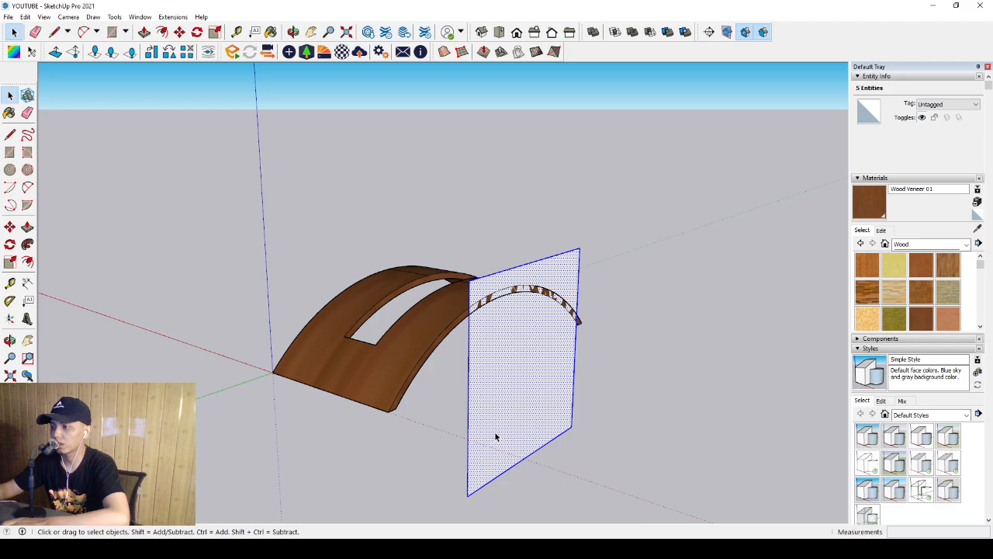
Push/Pull the upright rectangle into a panel about 12 mm thick.
scroll(495, 432, up, 2)
middle_drag(495, 399, 521, 406)
key(p)
click(506, 331)
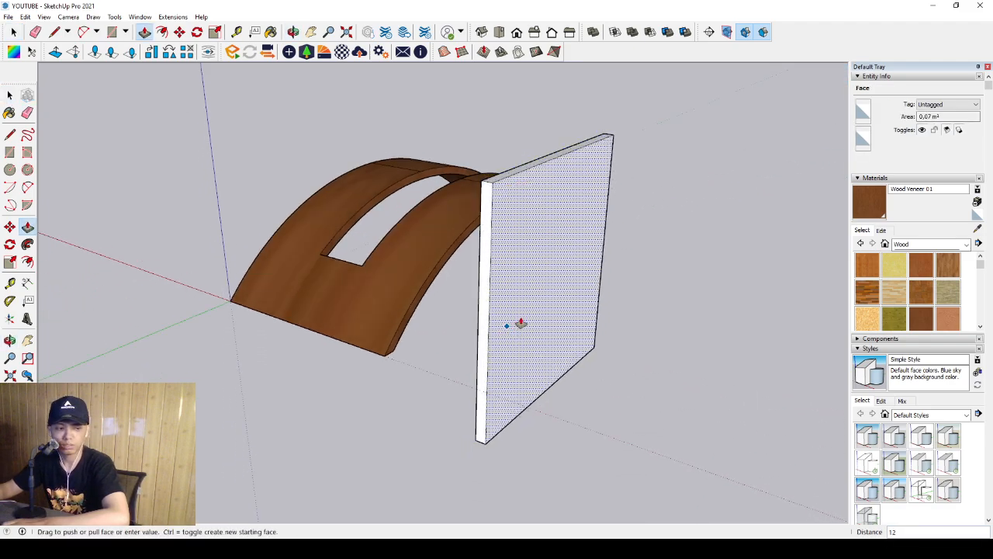
click(521, 323)
key(space)
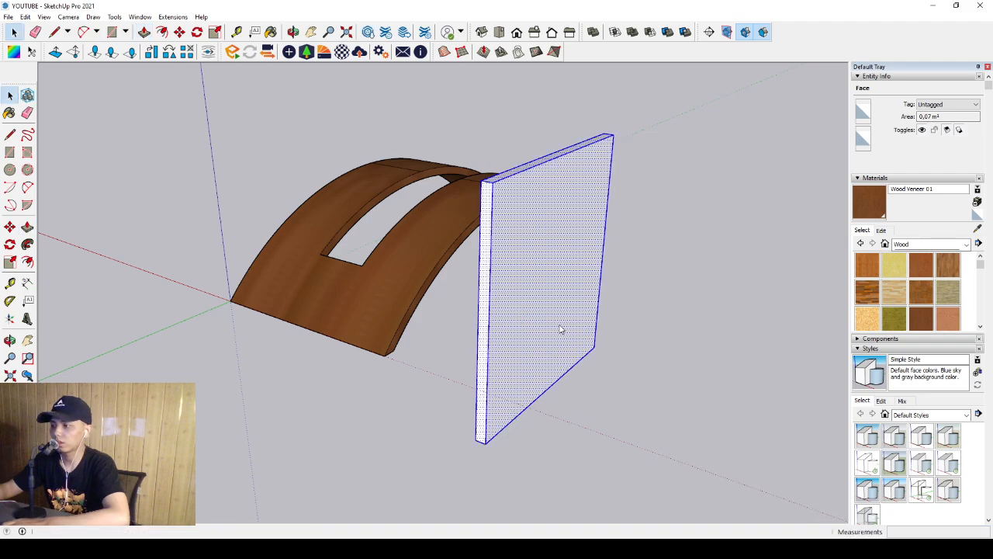
Group the panel and move it by its lower corner onto the end edge of the slot between the arches.
triple_click(560, 329)
key(g)
key(m)
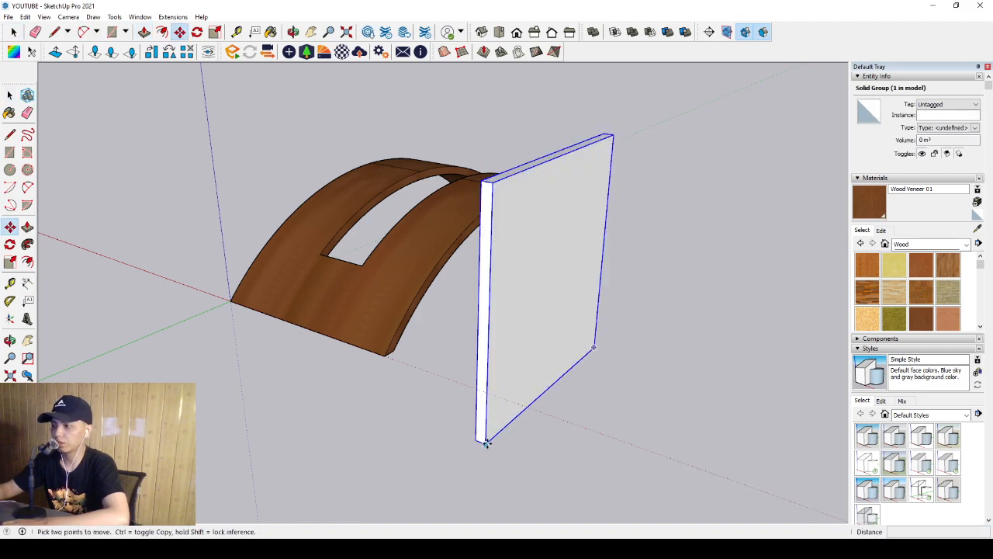
click(487, 443)
scroll(348, 263, up, 2)
click(351, 259)
key(space)
scroll(535, 217, down, 1)
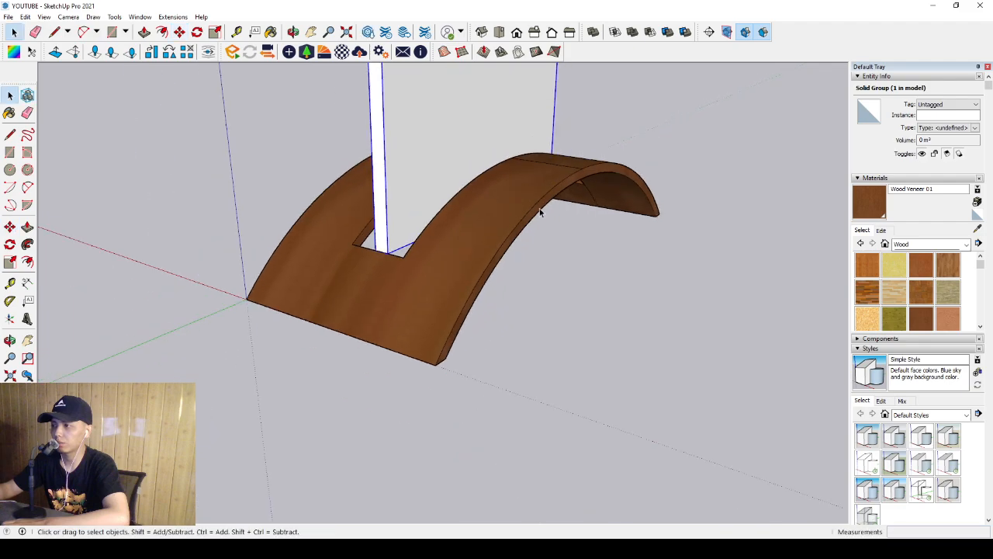
Scale the panel up from its upper corners at both ends, using a factor of about 1.08 for the second.
middle_drag(541, 211, 409, 225)
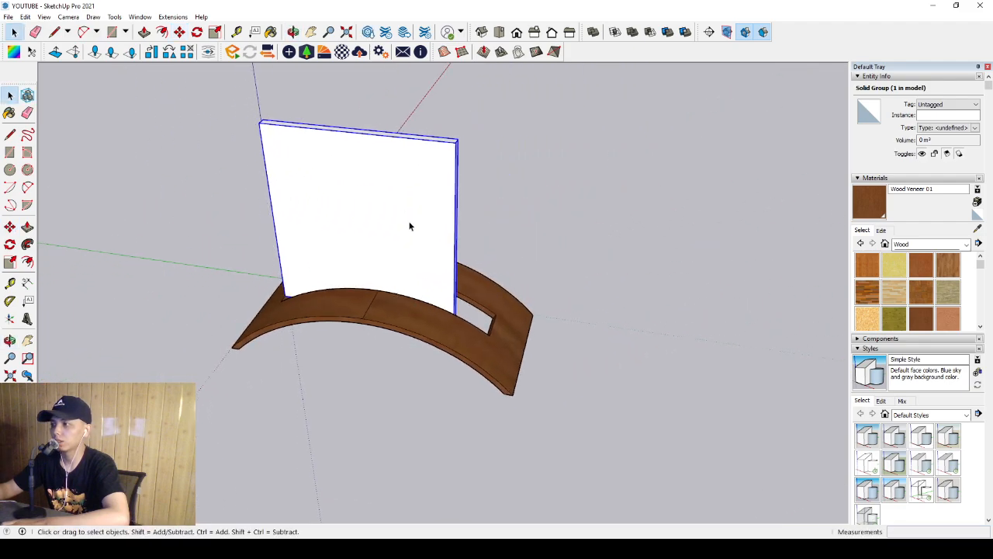
key(s)
drag(458, 145, 564, 110)
scroll(314, 239, down, 1)
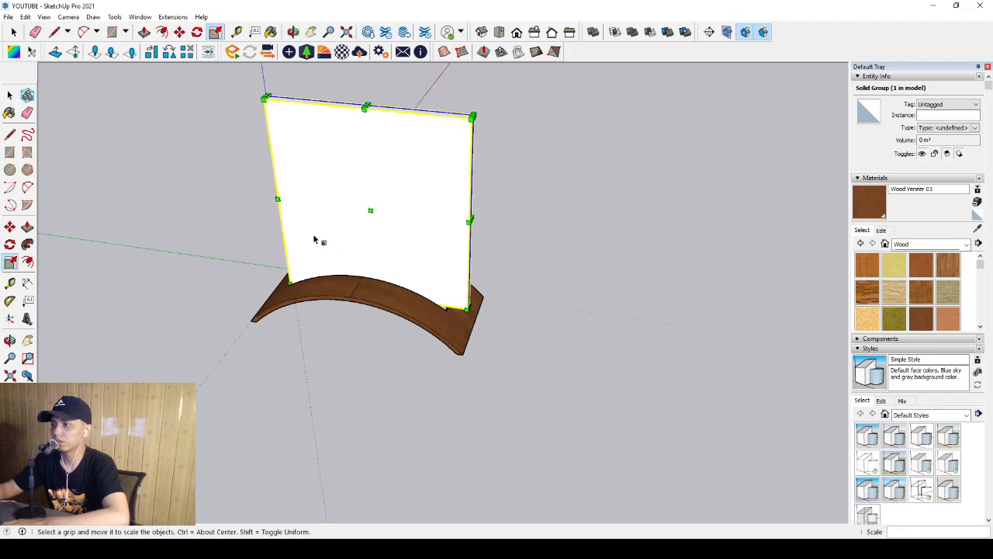
middle_drag(313, 239, 242, 170)
drag(293, 125, 277, 107)
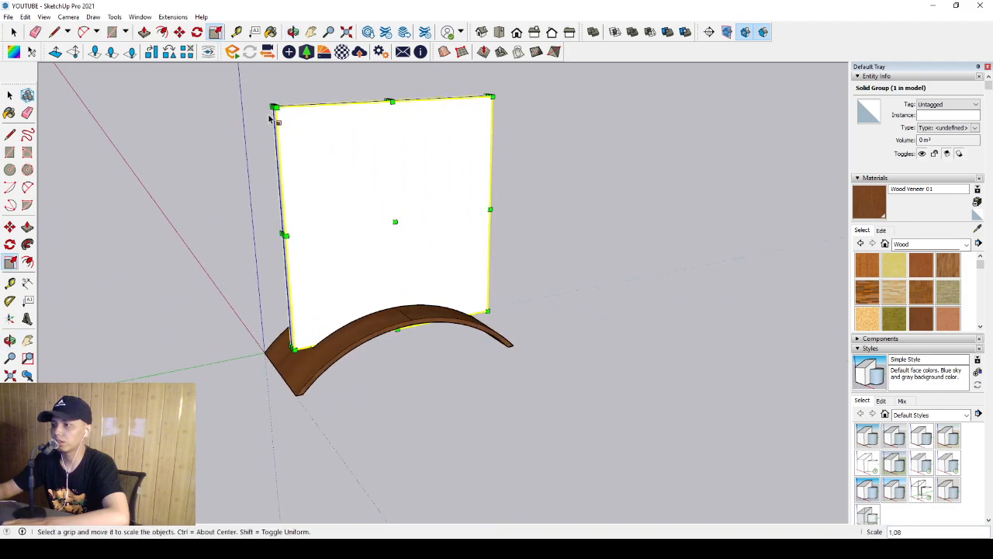
key(space)
middle_drag(333, 295, 676, 271)
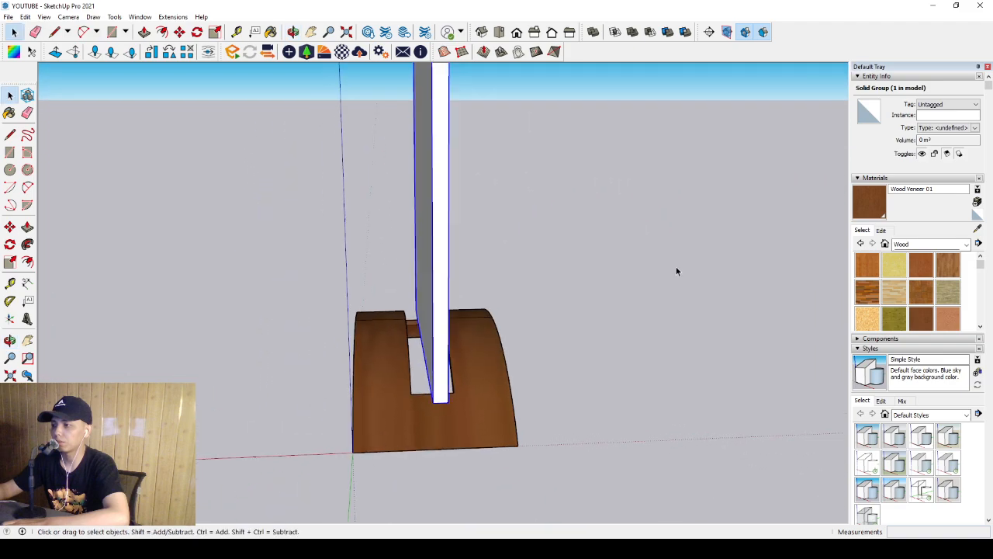
scroll(399, 333, up, 4)
scroll(400, 333, down, 5)
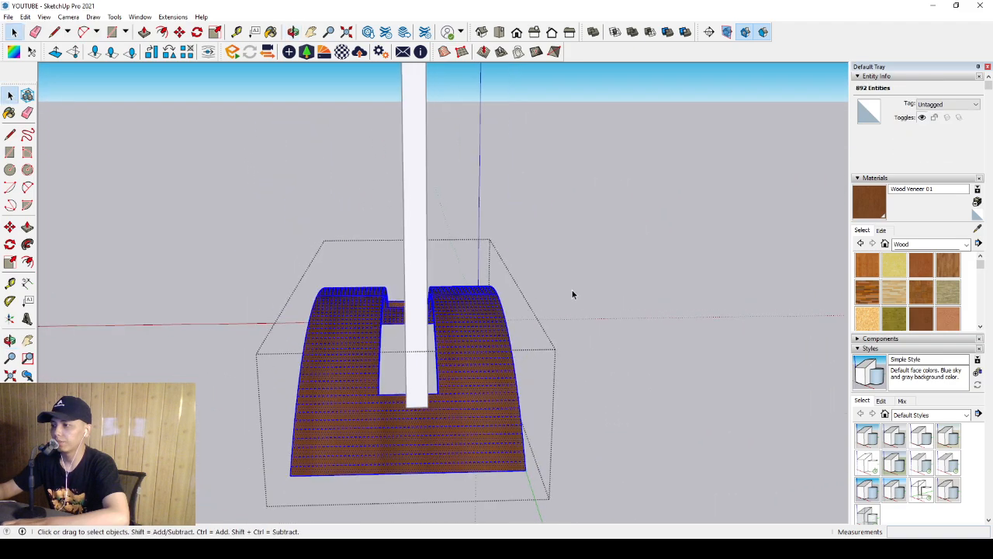
click(646, 252)
Copy the slot's curved inner side face from inside the arch group and paste it in place outside the group.
scroll(372, 387, up, 3)
scroll(372, 388, up, 1)
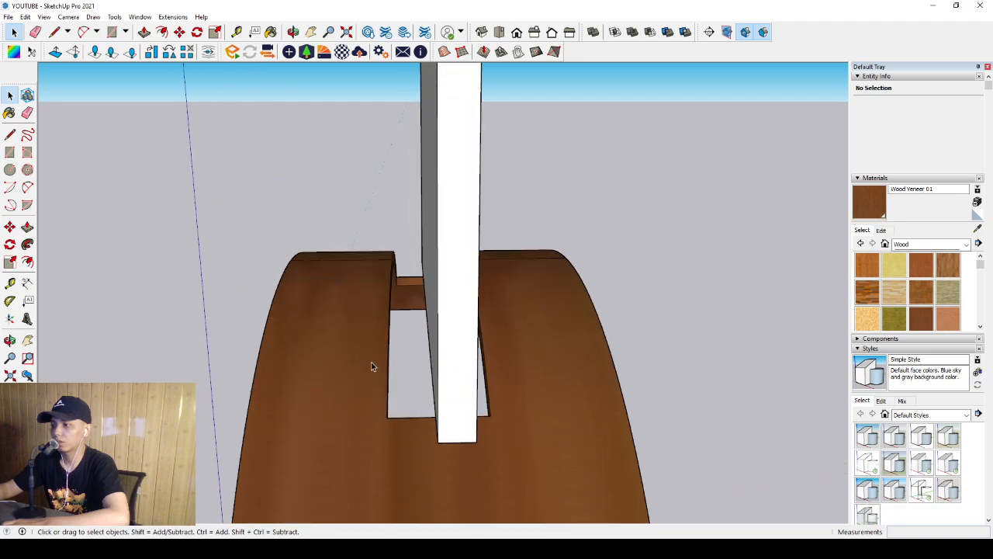
triple_click(372, 365)
middle_drag(378, 374, 360, 348)
scroll(347, 335, up, 3)
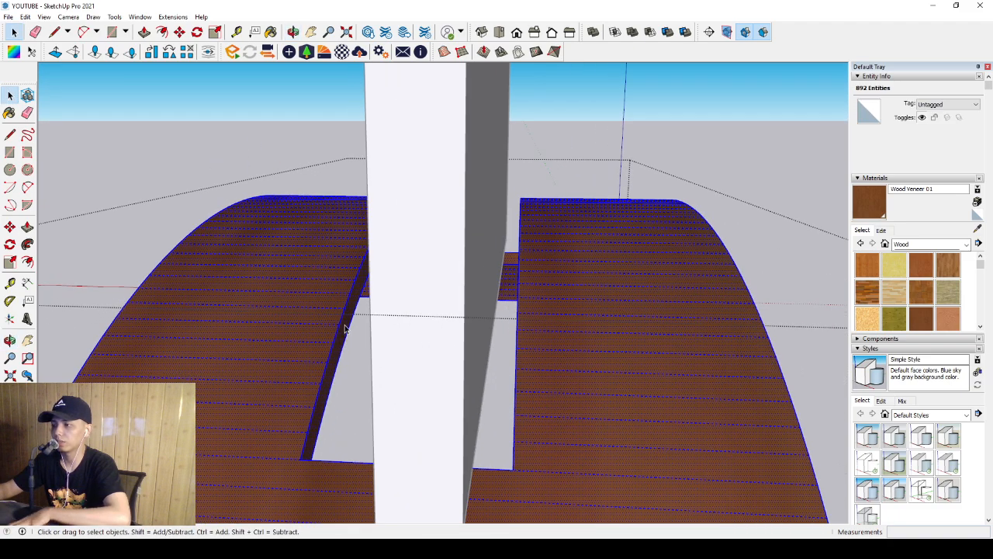
scroll(345, 330, up, 2)
scroll(353, 319, up, 1)
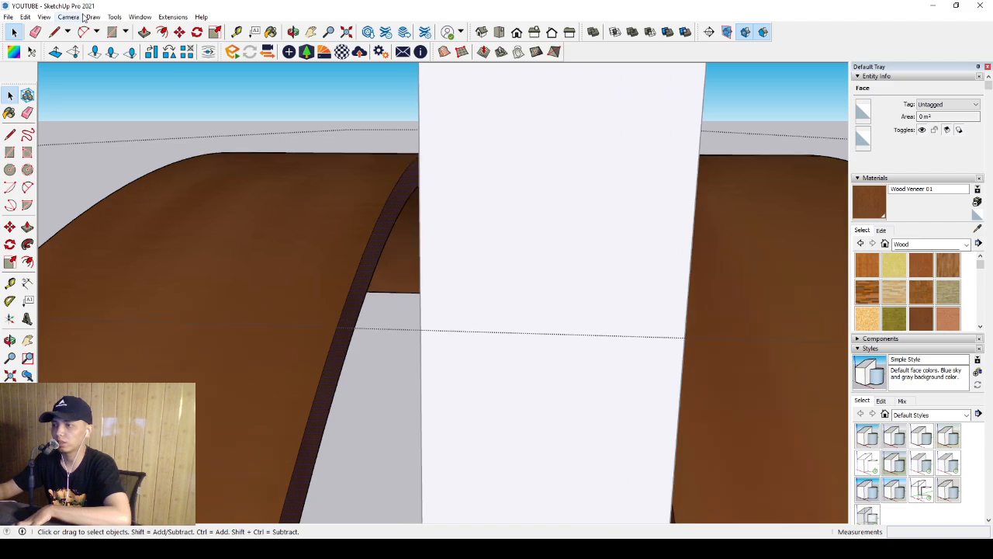
scroll(487, 274, down, 5)
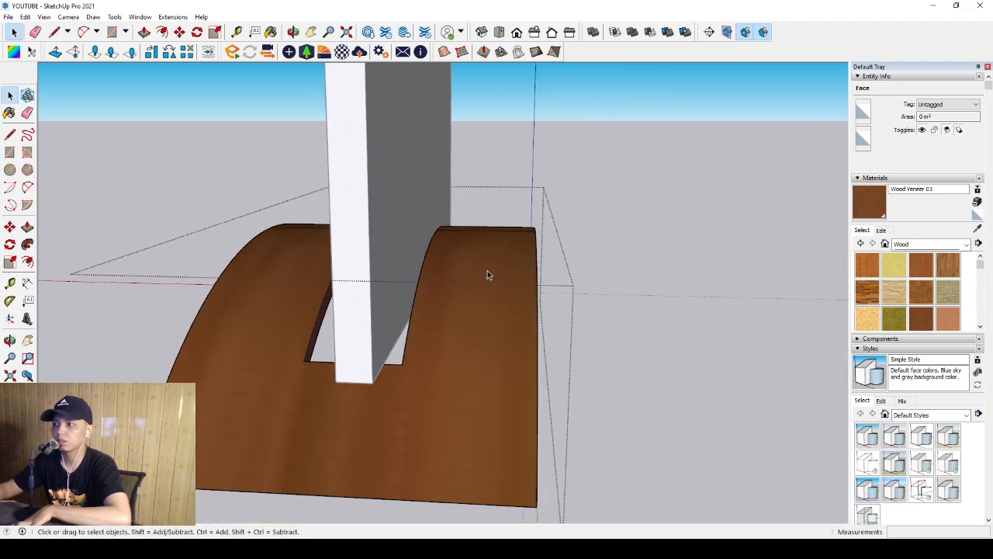
click(220, 153)
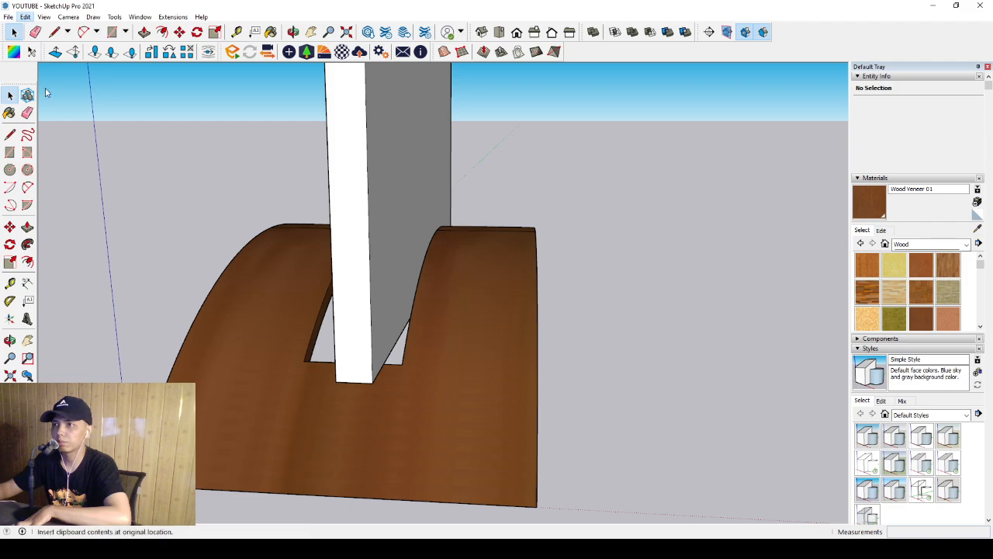
Pull the pasted curved face into the slot to form a solid strip and make that strip a group.
scroll(271, 354, up, 2)
middle_drag(271, 354, 370, 344)
scroll(370, 342, down, 1)
key(p)
click(375, 295)
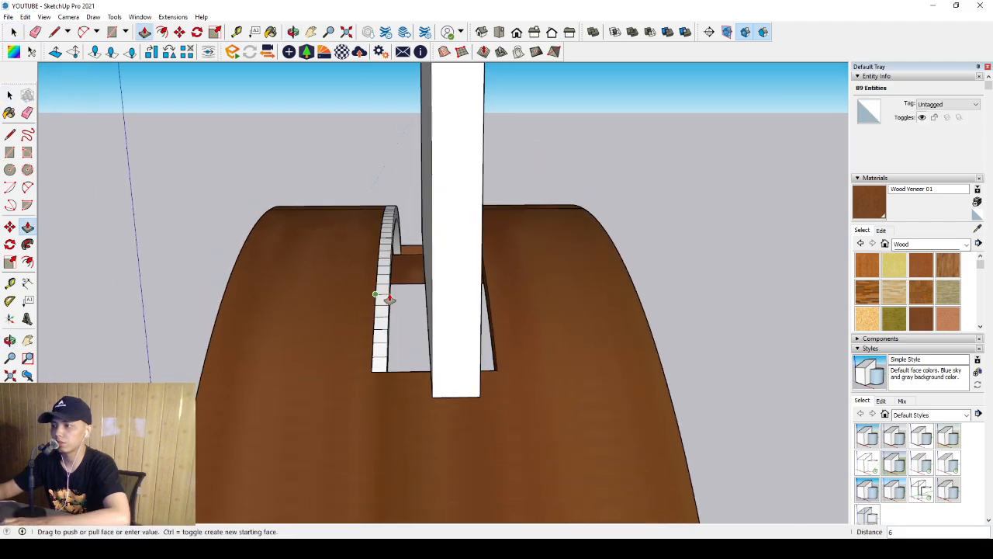
click(397, 268)
key(space)
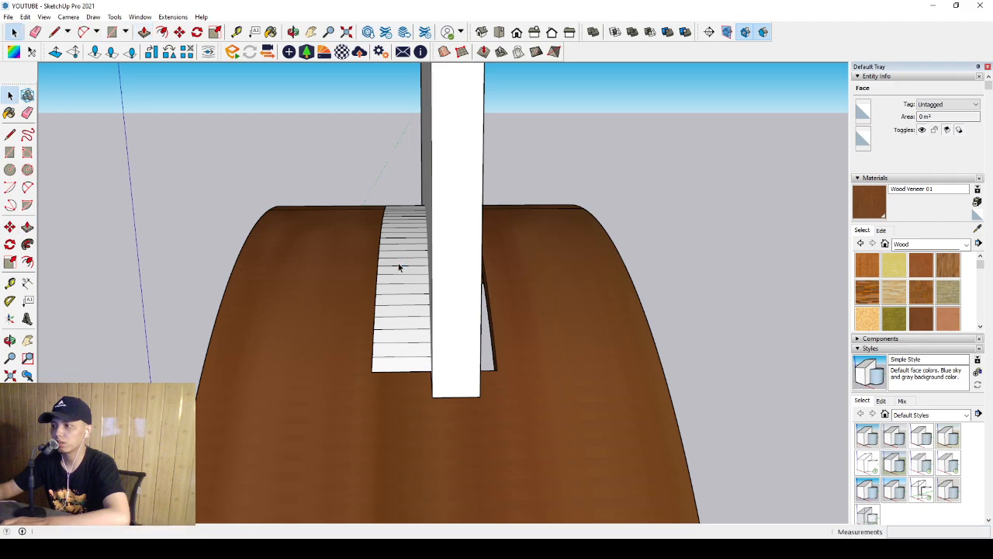
triple_click(401, 268)
right_click(401, 268)
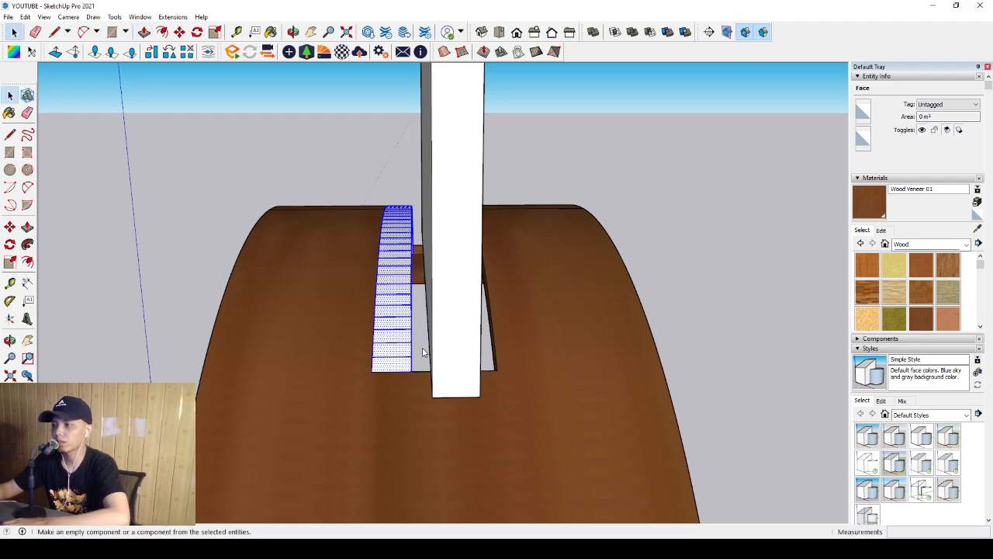
click(421, 355)
Copy the curved strip across the slot so it lies against the opposite arch's inner side.
middle_drag(421, 355, 393, 323)
scroll(381, 362, up, 1)
key(m)
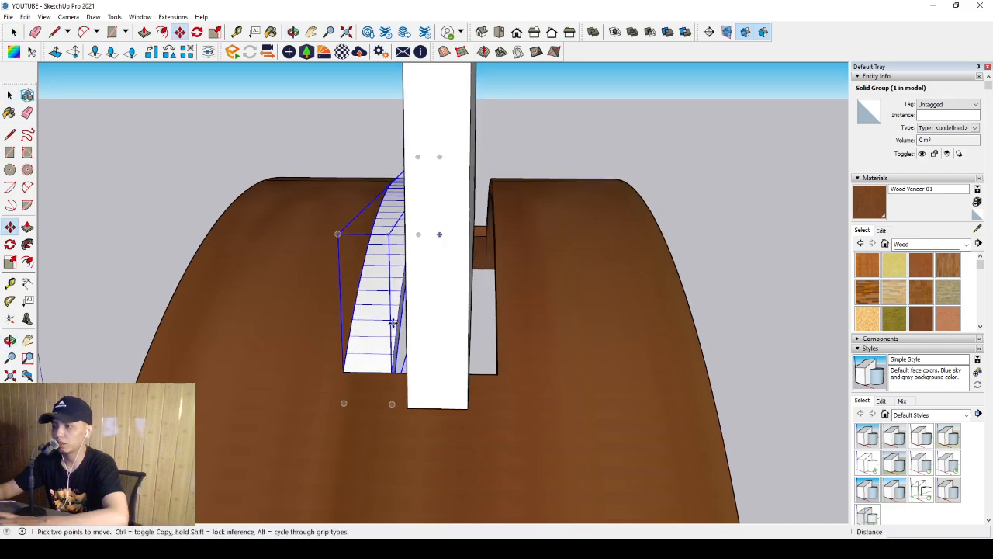
click(396, 318)
key(ctrl)
click(492, 315)
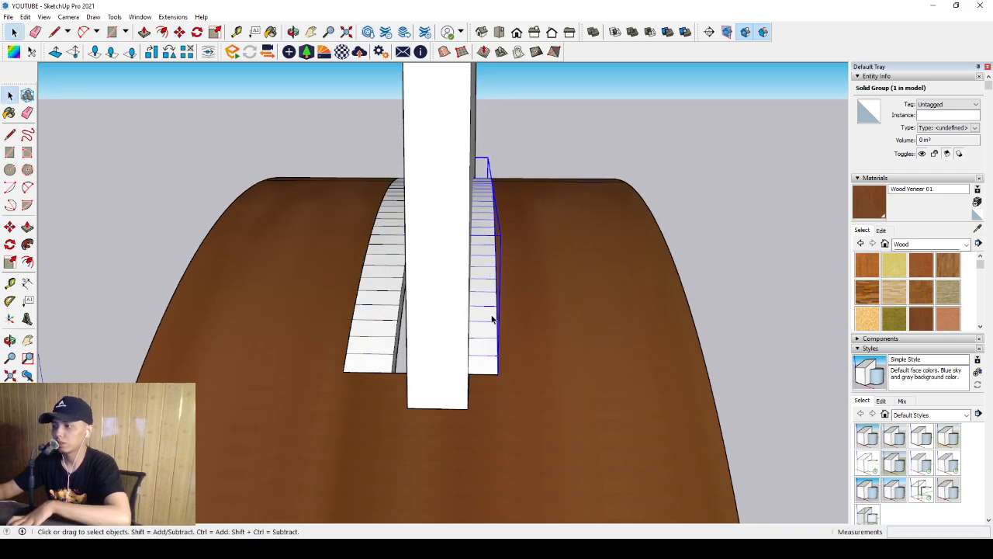
middle_drag(492, 314, 466, 318)
key(space)
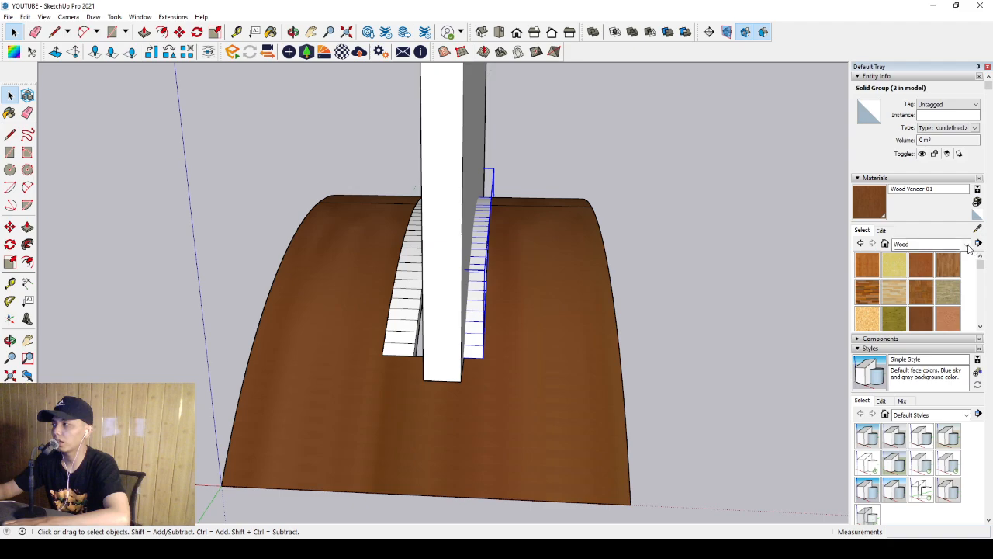
Paint both curved strips in the slot with the dark grey Color M06 from the Colors collection.
click(920, 284)
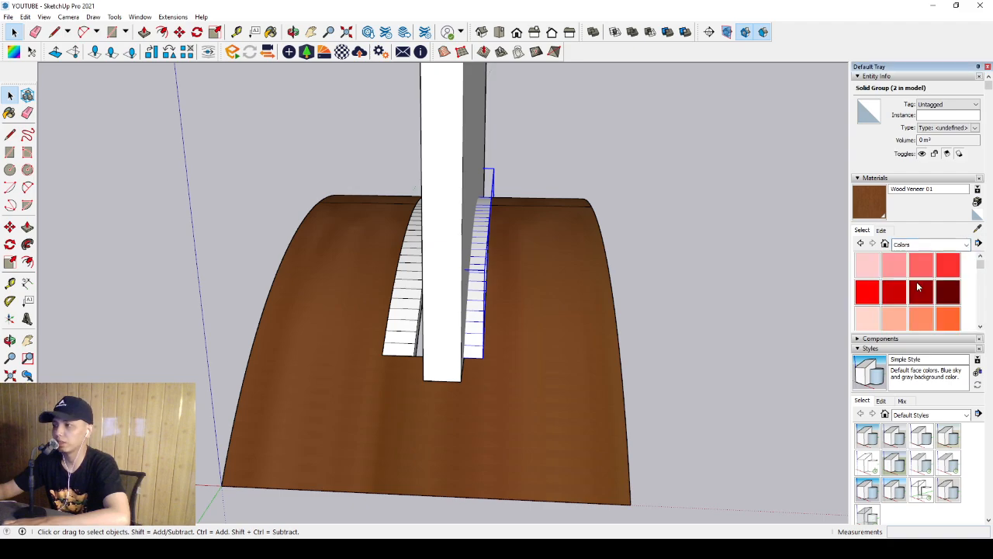
scroll(922, 286, down, 5)
scroll(924, 286, down, 8)
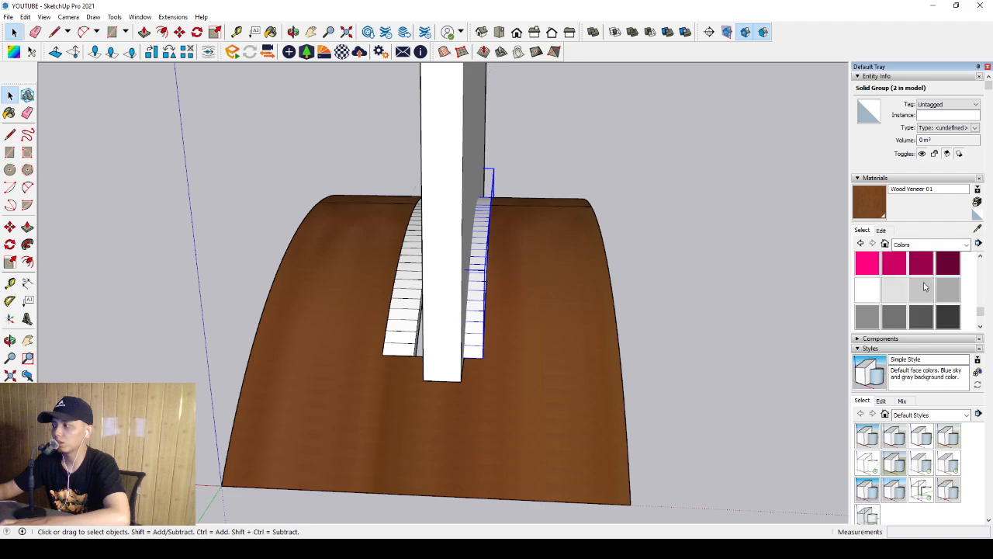
click(923, 317)
scroll(469, 291, up, 2)
click(501, 295)
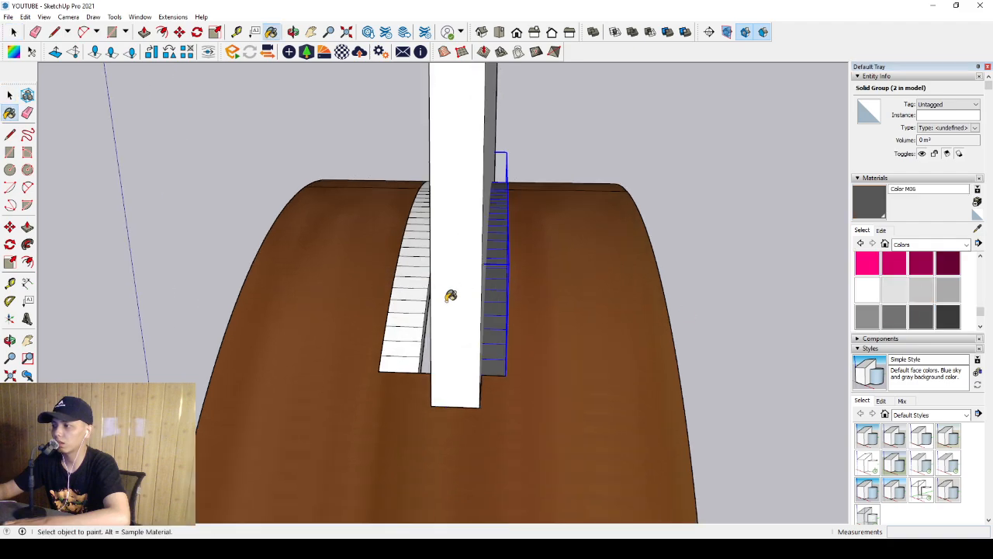
click(417, 295)
key(space)
Move the panel about 8 mm along the red axis to the inner edge of the curved strip.
scroll(462, 353, up, 2)
click(468, 343)
middle_drag(470, 342, 436, 377)
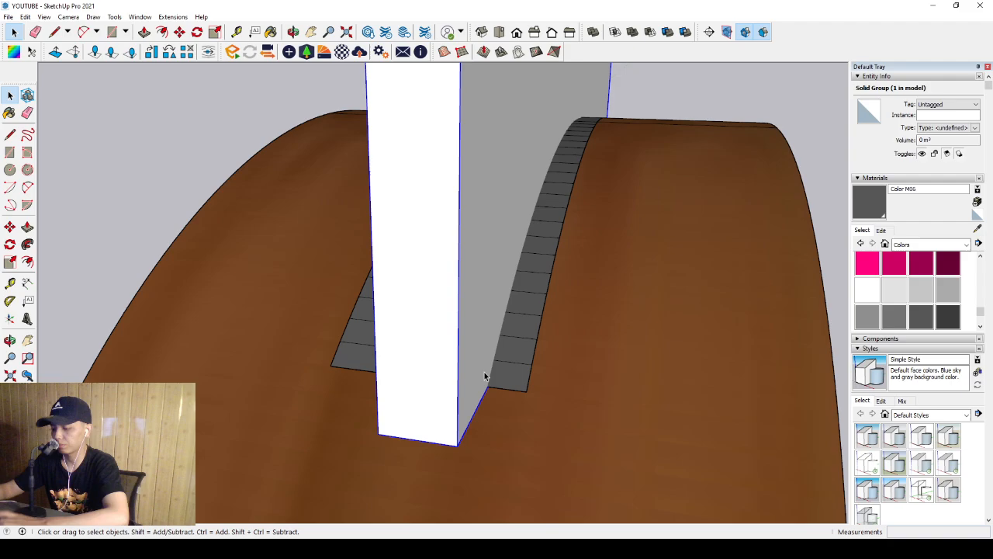
key(m)
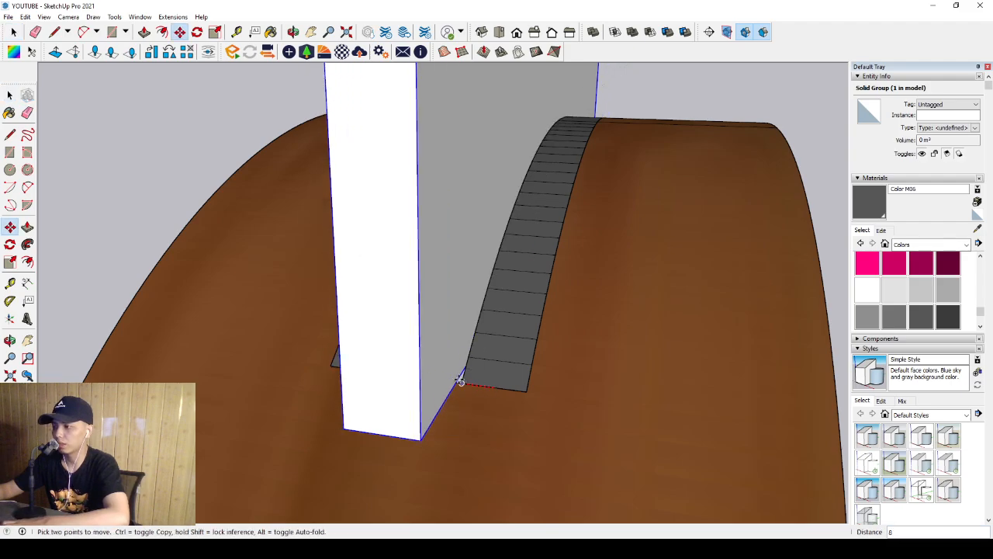
click(461, 379)
key(space)
Open the panel group and draw a rounding arc across one upper corner of its large face.
scroll(540, 379, down, 6)
shift+middle_drag(537, 365, 499, 256)
scroll(496, 233, up, 1)
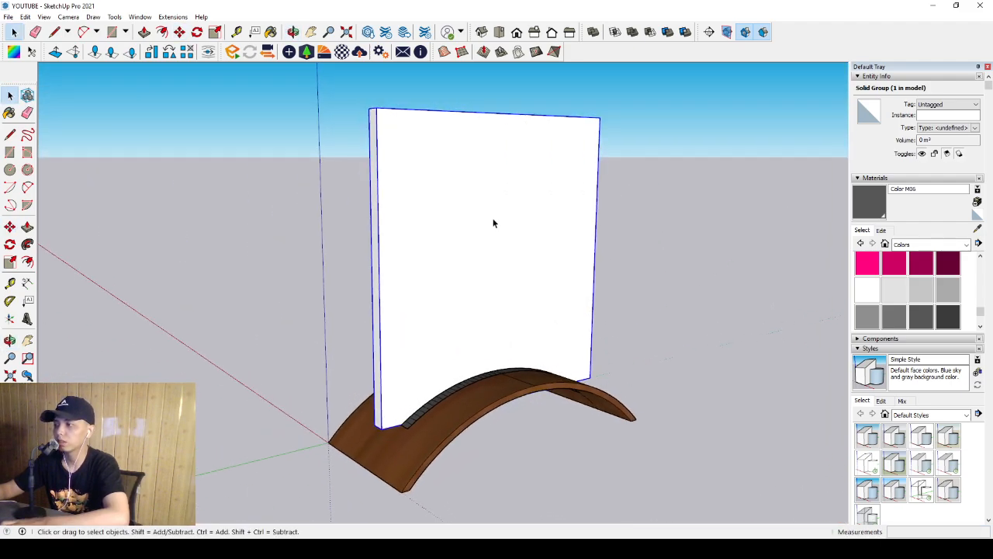
triple_click(408, 169)
scroll(385, 132, up, 4)
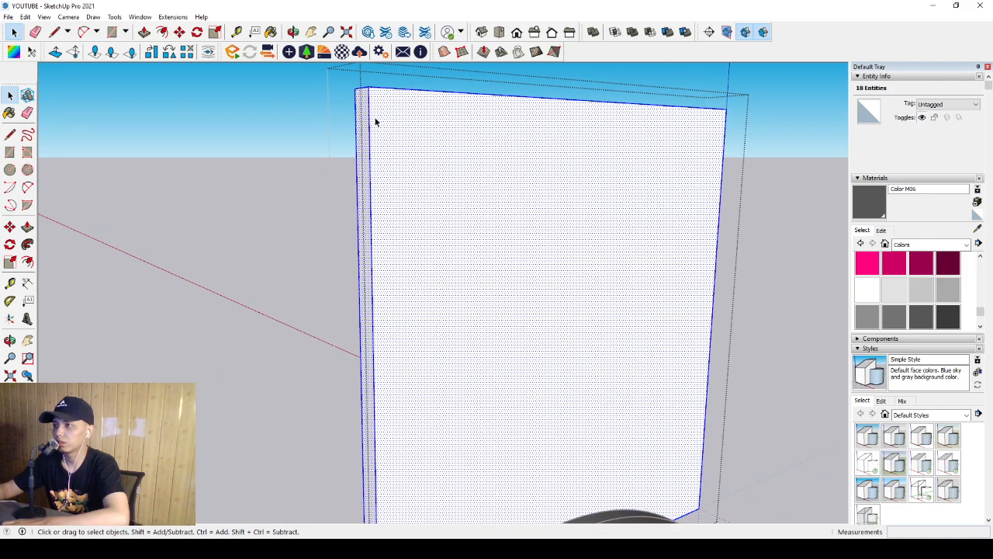
key(a)
click(368, 96)
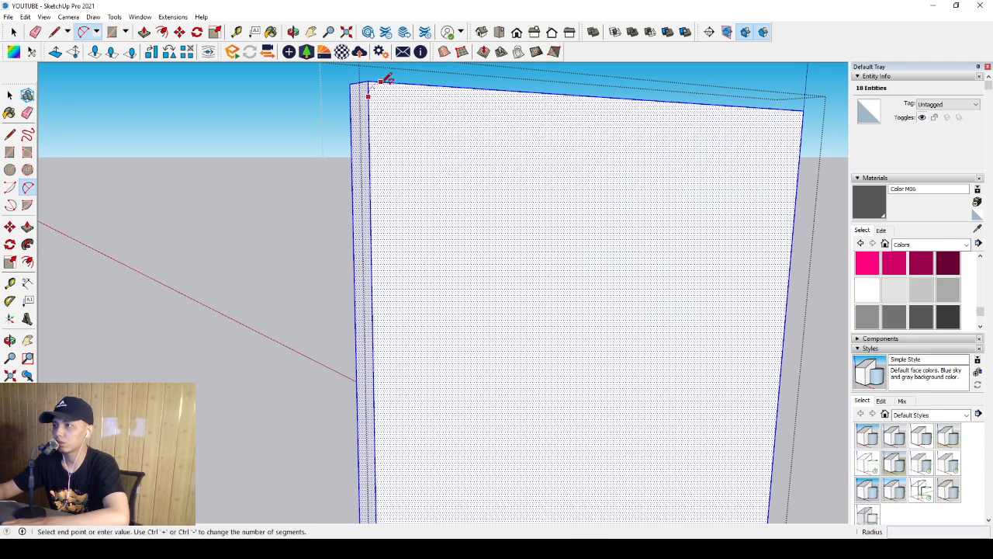
key(Escape)
key(space)
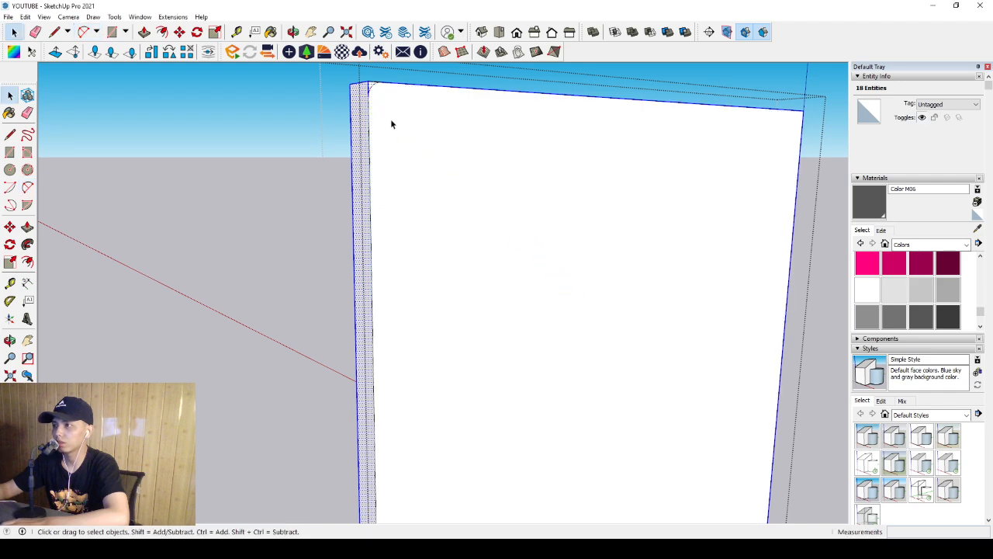
Push the corner area outside the arc through the panel's thickness, about 16 mm, to round that upper corner.
scroll(392, 163, up, 3)
key(p)
click(379, 186)
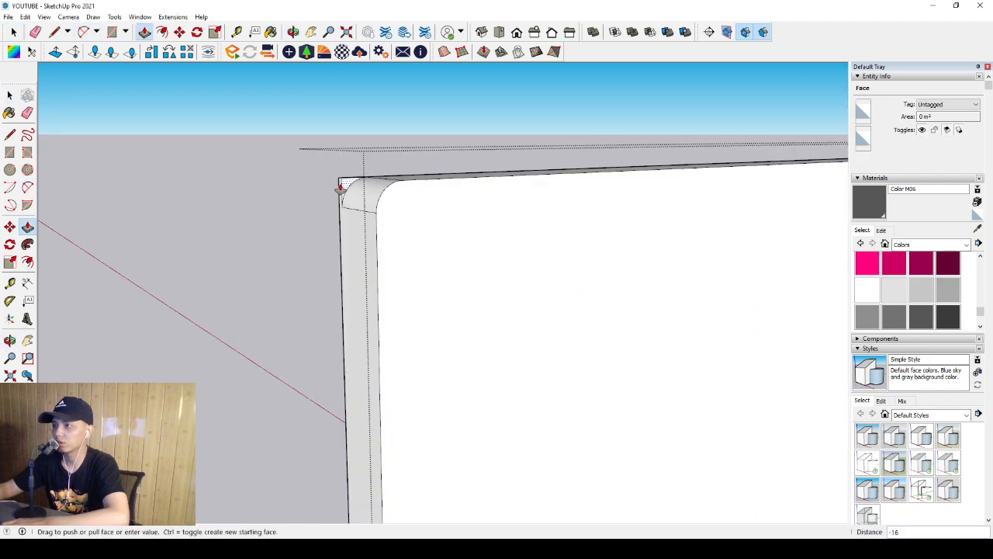
scroll(334, 187, down, 3)
scroll(553, 213, up, 4)
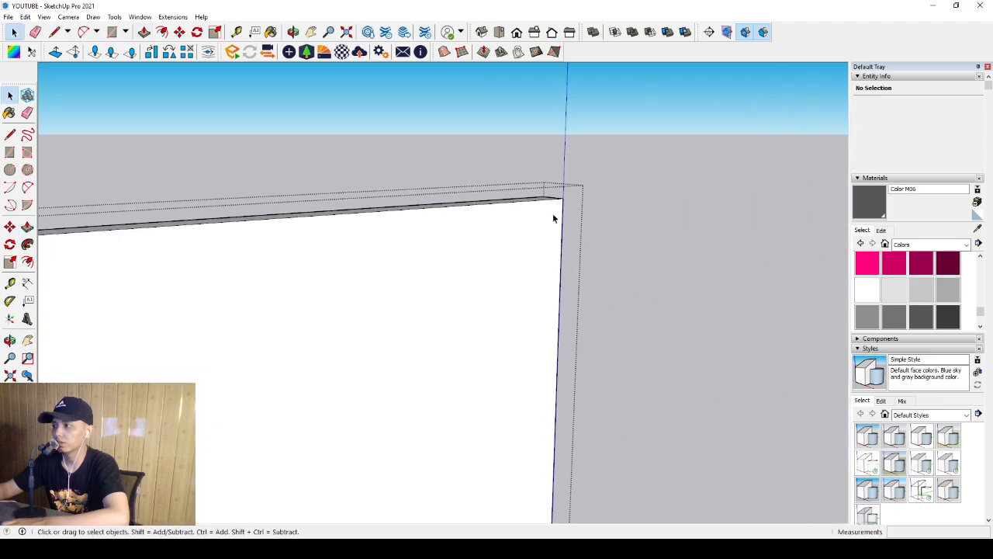
Round the panel's remaining upper corner with a tangent arc and push the corner waste through the thickness.
key(a)
click(537, 194)
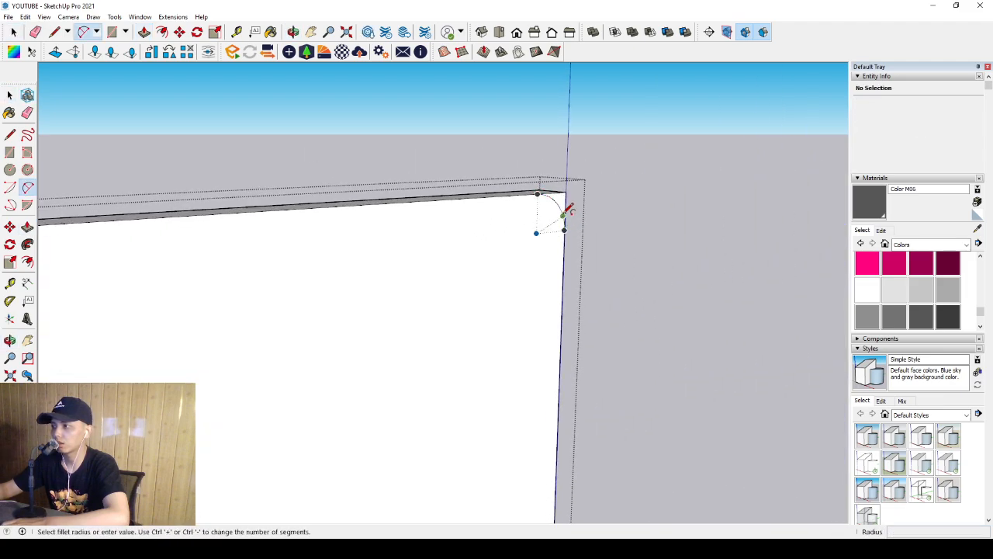
click(563, 216)
key(space)
scroll(563, 203, up, 1)
key(p)
click(562, 199)
click(499, 193)
key(space)
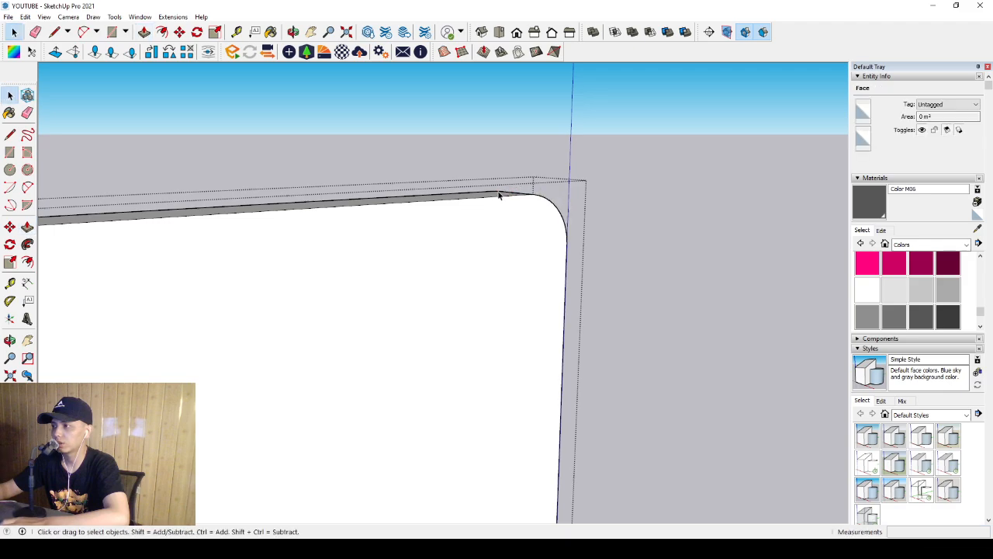
Draw a rounding arc about 26 mm across one lower corner of the panel's large face.
scroll(498, 236, down, 10)
middle_drag(432, 275, 444, 270)
scroll(401, 344, up, 3)
key(i)
scroll(373, 358, up, 3)
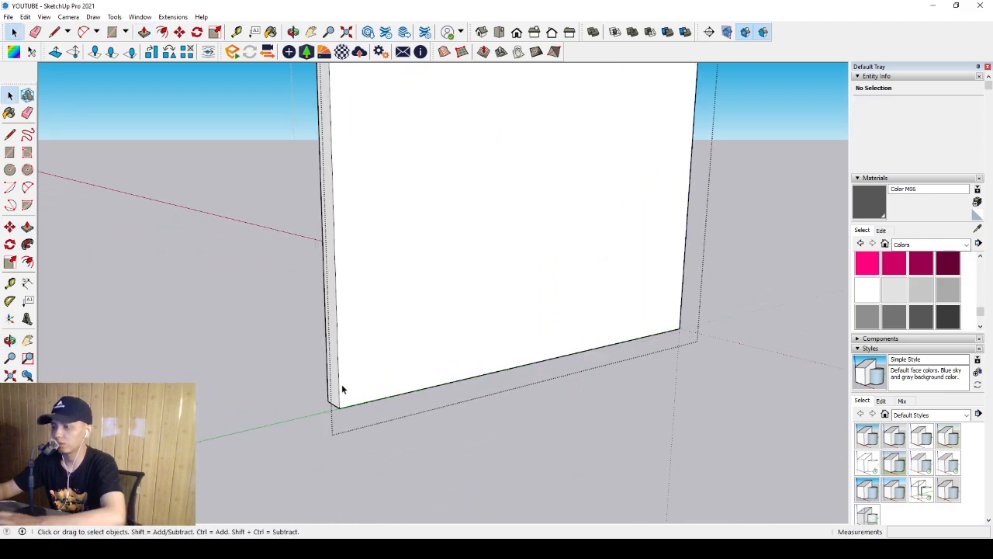
key(a)
click(339, 382)
scroll(357, 402, up, 1)
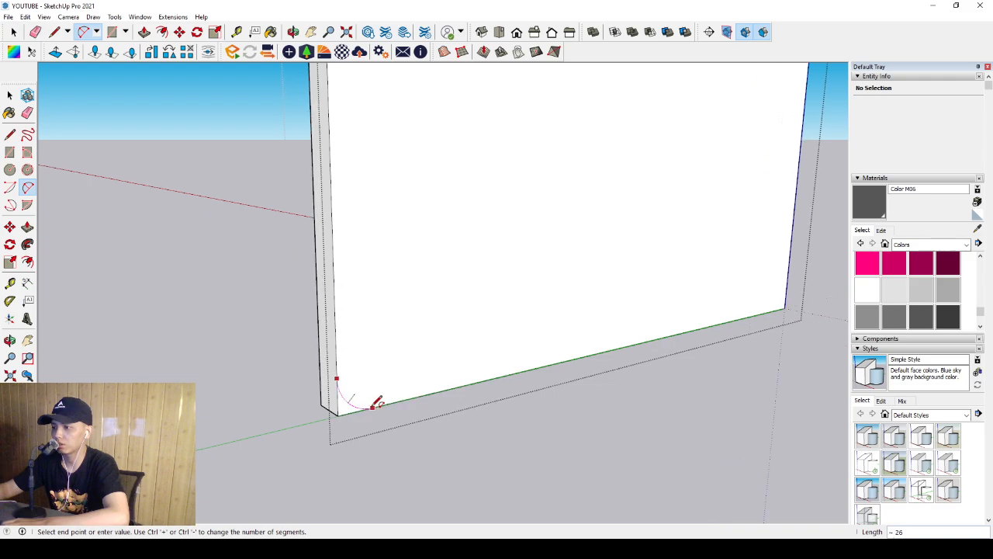
double_click(373, 407)
key(space)
Push the waste outside that lower corner's arc about 17 mm through the panel to round the corner.
scroll(347, 411, up, 1)
key(p)
click(341, 408)
click(316, 363)
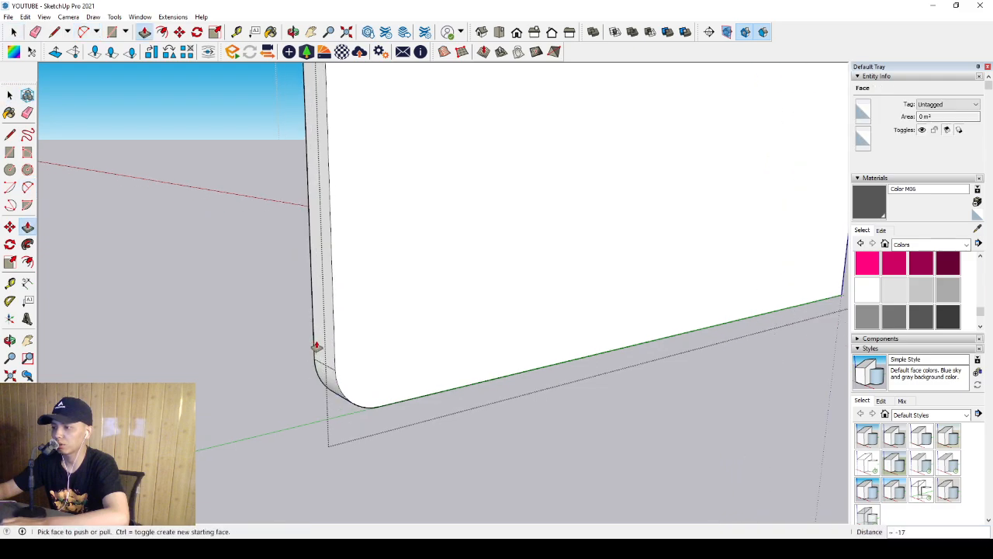
key(space)
Draw a matching rounding arc across the last square lower corner of the panel's large face.
scroll(550, 317, down, 3)
scroll(740, 368, up, 5)
key(a)
click(704, 359)
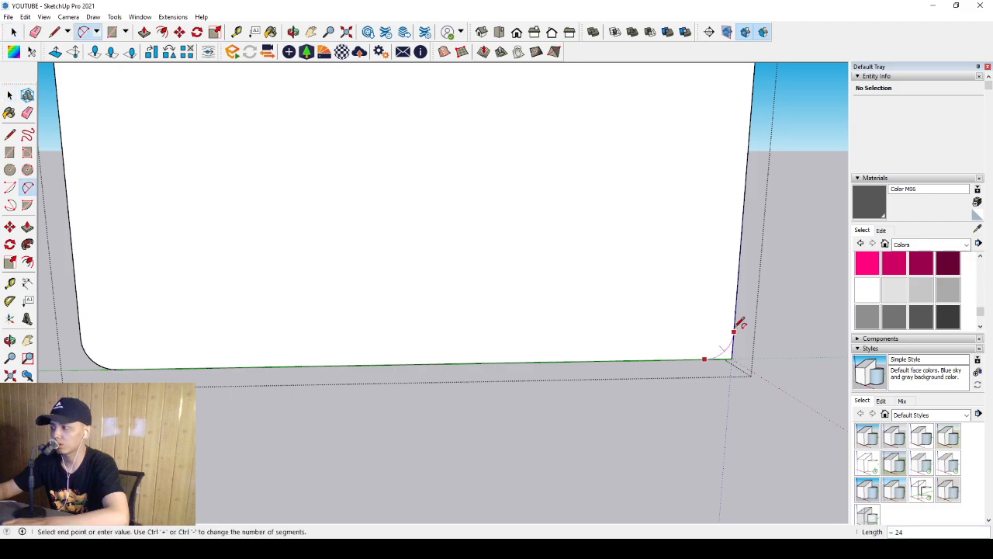
scroll(733, 341, up, 1)
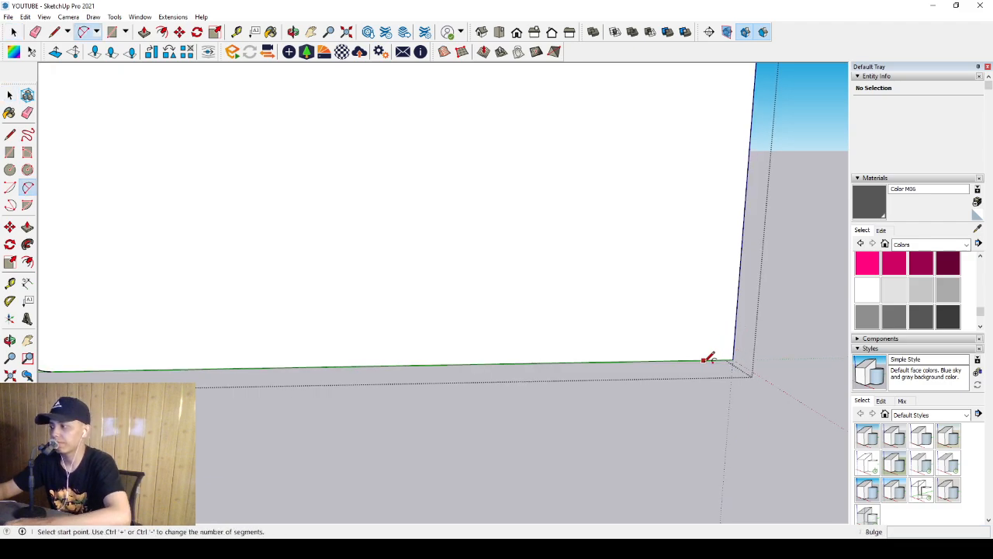
click(702, 360)
double_click(734, 330)
key(space)
Push the last corner's waste through the panel's thickness so that the corner is rounded.
middle_drag(731, 337, 460, 420)
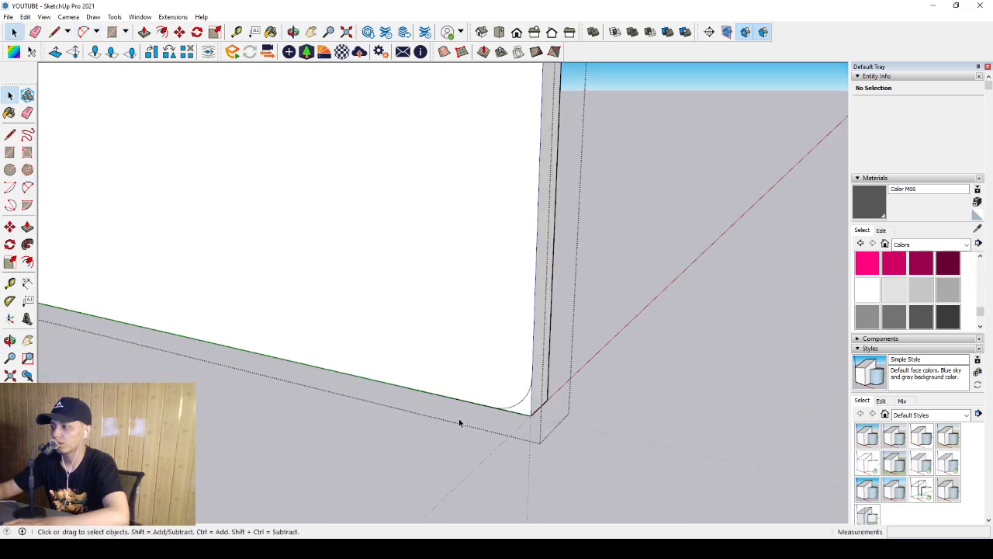
scroll(459, 419, up, 2)
key(p)
click(541, 396)
click(570, 338)
key(space)
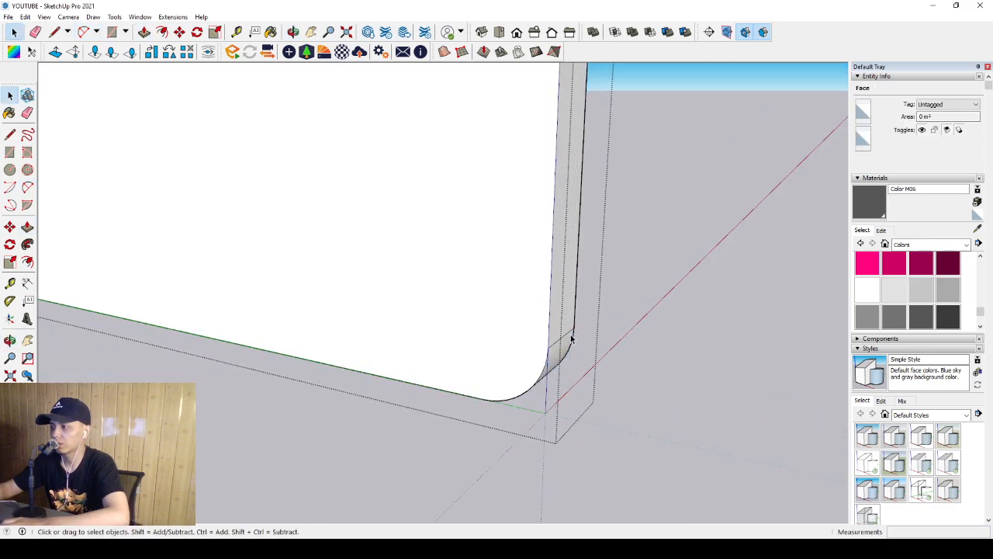
scroll(500, 350, down, 4)
middle_drag(499, 349, 599, 235)
scroll(532, 319, down, 2)
click(515, 218)
key(f)
key(space)
Make the panel taller by moving its whole rounded upper end 125 mm up along the blue axis.
scroll(506, 225, down, 2)
key(i)
drag(370, 162, 512, 216)
drag(330, 174, 580, 232)
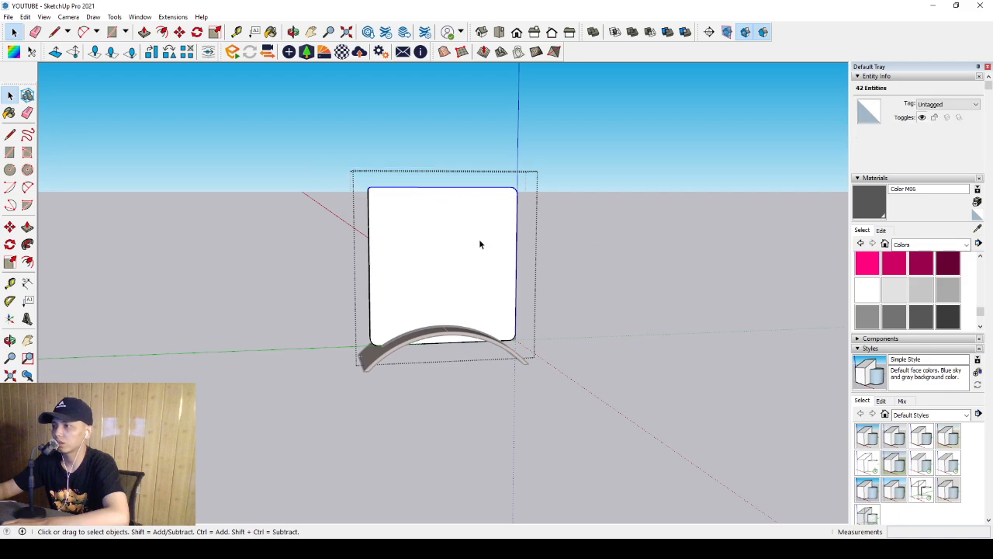
scroll(512, 238, up, 2)
key(m)
click(494, 252)
click(494, 185)
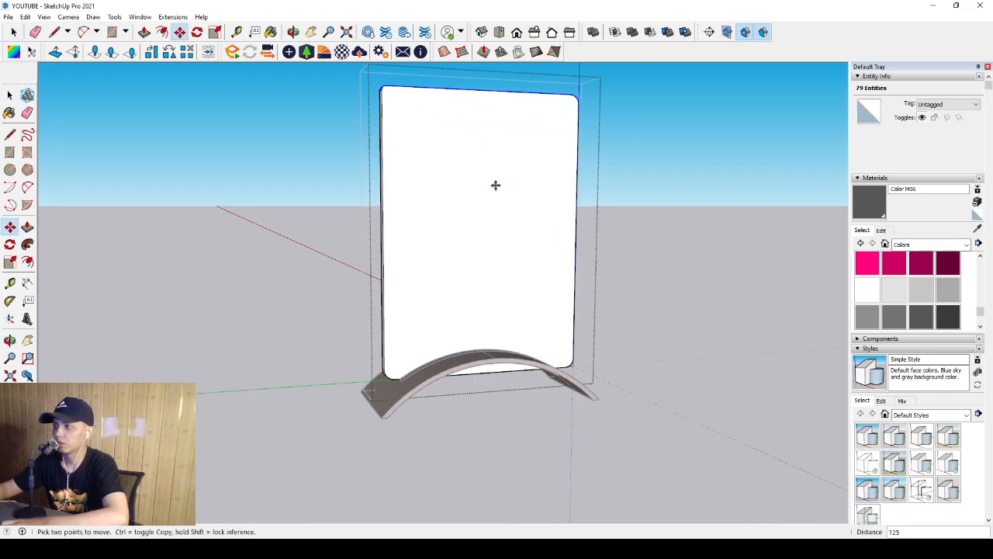
key(space)
Offset the outline of the panel's large front face slightly inward to form a thin border.
scroll(472, 246, down, 1)
middle_drag(457, 239, 470, 268)
scroll(447, 194, up, 1)
click(441, 178)
scroll(419, 181, up, 2)
click(397, 167)
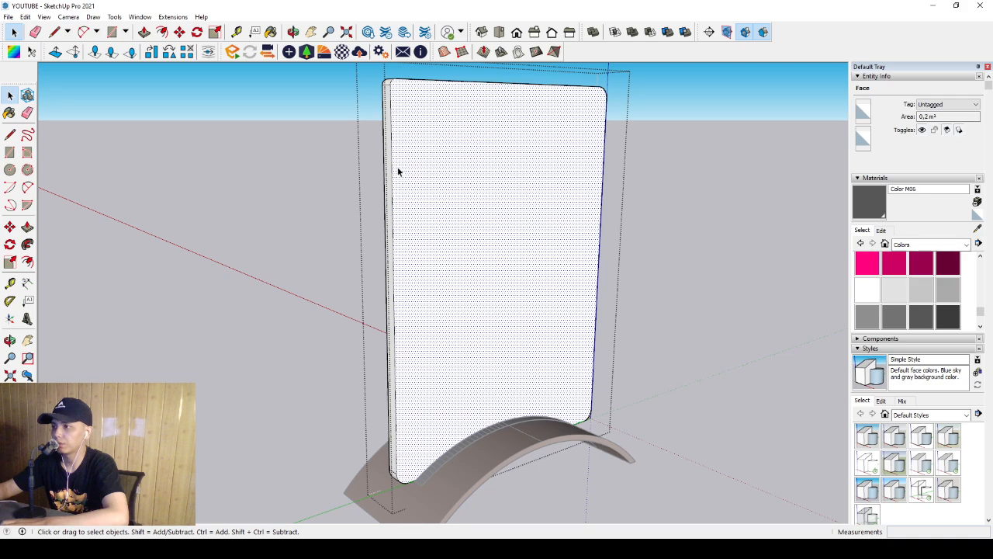
scroll(395, 166, up, 4)
key(f)
click(389, 170)
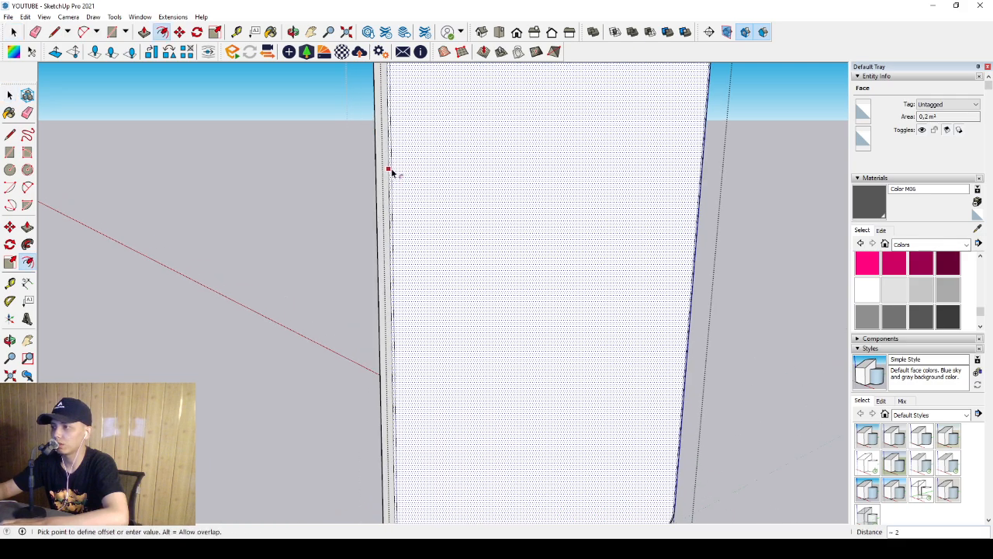
click(394, 171)
key(space)
Select the panel's entire geometry and paint it with Color M07.
scroll(395, 172, down, 4)
click(533, 200)
triple_click(533, 202)
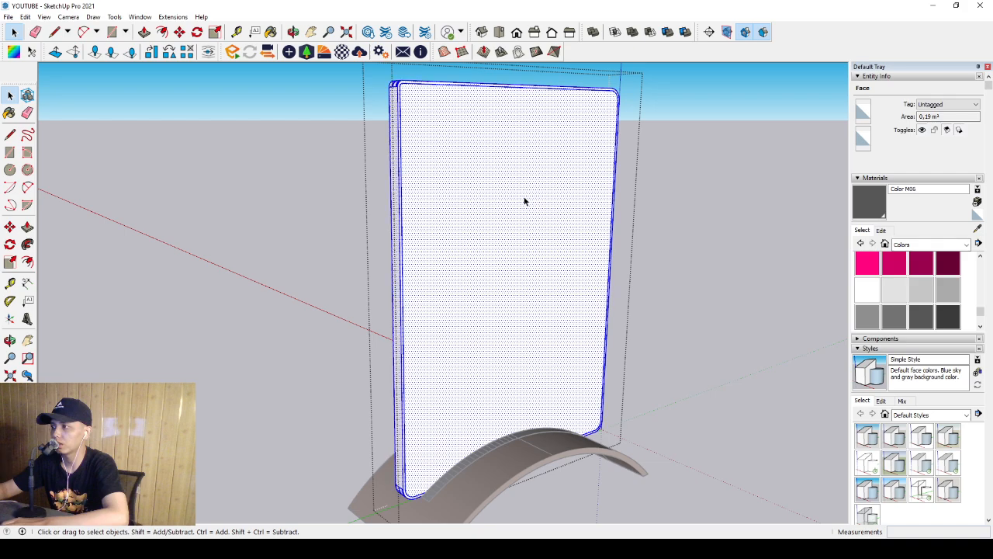
click(946, 316)
click(543, 283)
key(space)
middle_drag(537, 285, 530, 257)
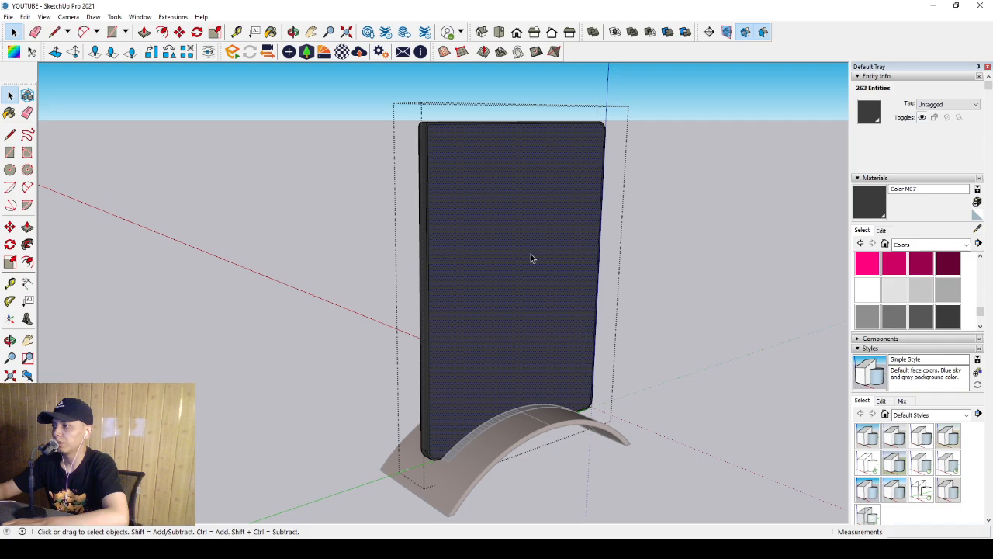
Paint the inset front face with the near-black Color M08 and close the panel group.
scroll(913, 296, down, 2)
click(861, 283)
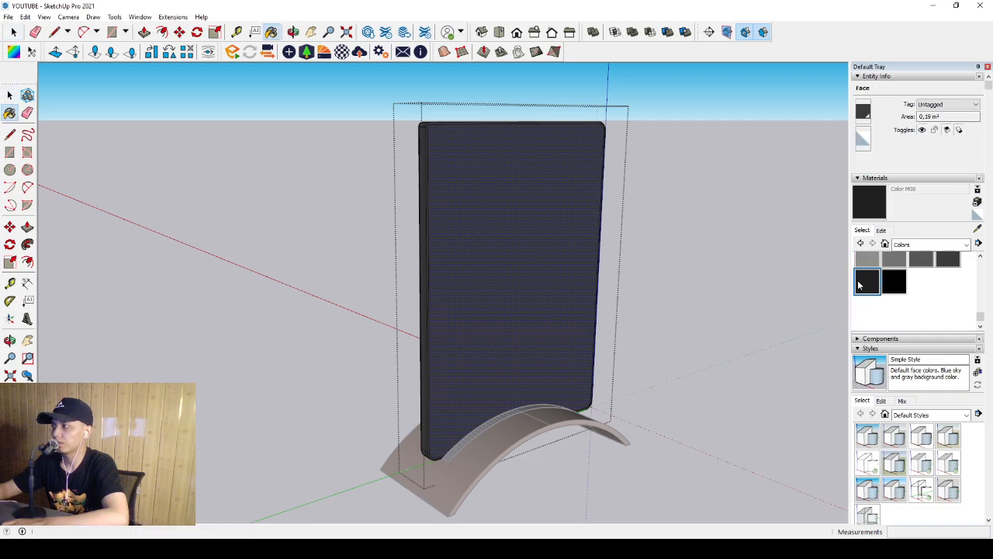
click(546, 229)
key(space)
scroll(539, 257, down, 1)
click(660, 249)
middle_drag(616, 271, 467, 328)
Reopen the panel group, paint everything except the inset front face with light grey Color M01, and close the group.
scroll(467, 327, down, 1)
scroll(937, 311, up, 2)
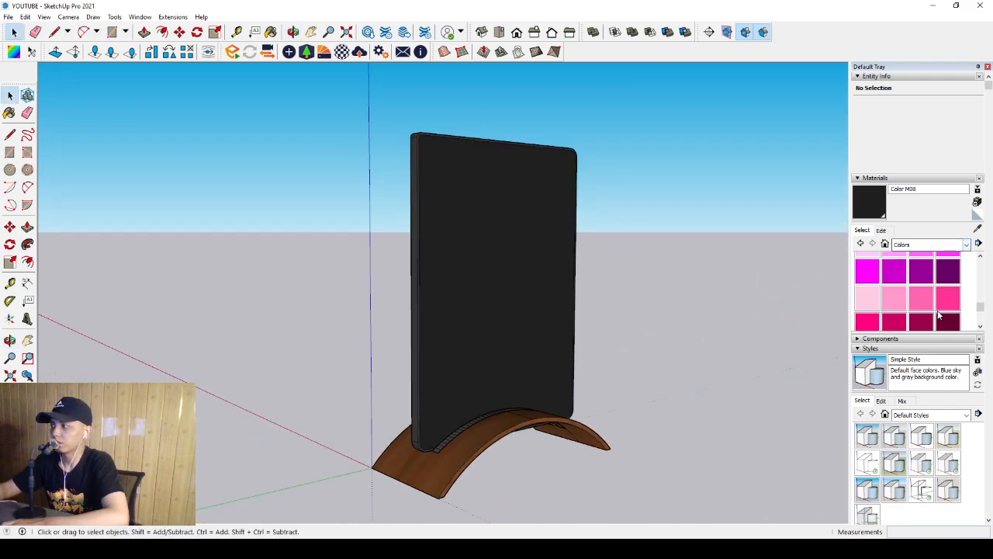
scroll(935, 311, down, 1)
click(894, 289)
key(space)
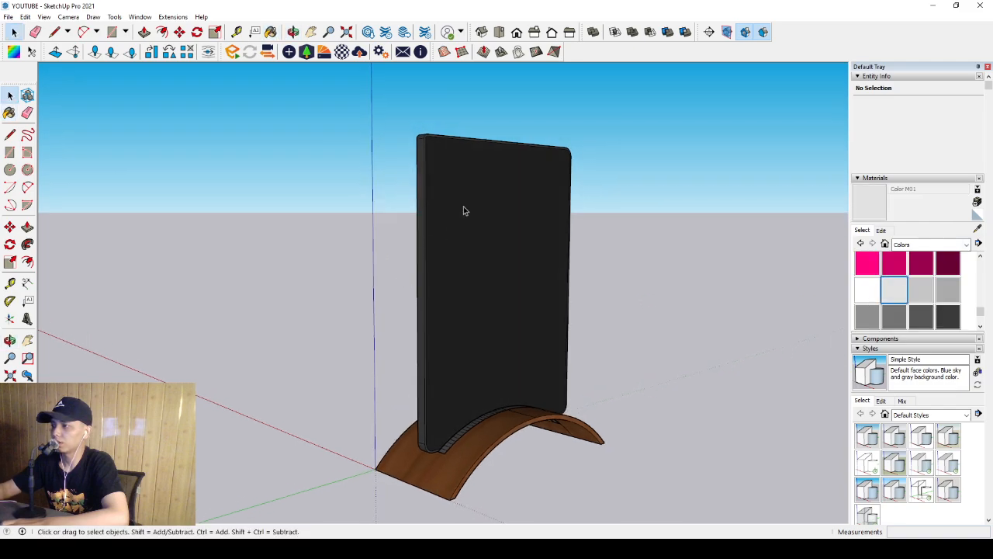
double_click(463, 210)
scroll(422, 221, up, 1)
key(b)
click(421, 222)
key(space)
scroll(420, 227, down, 2)
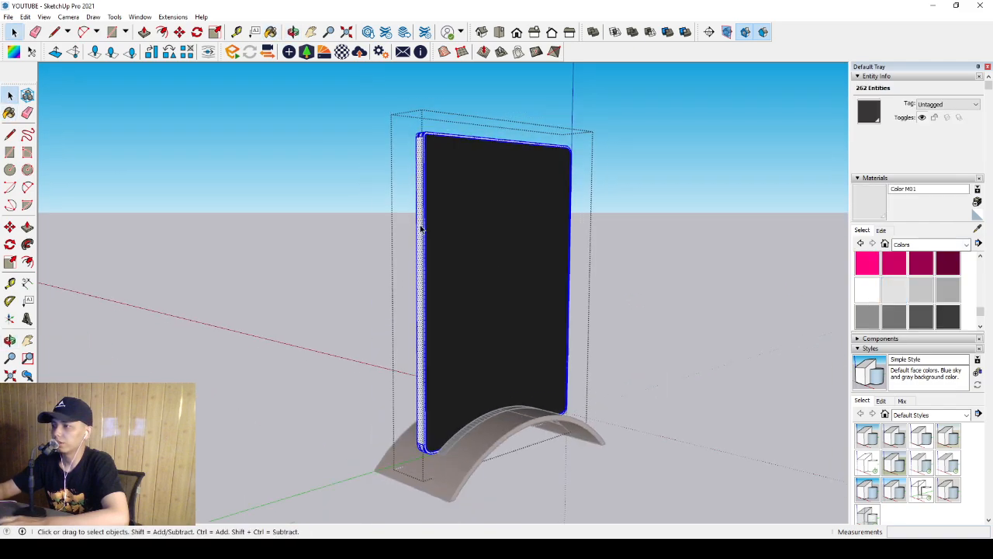
click(650, 225)
middle_drag(650, 227, 513, 379)
key(space)
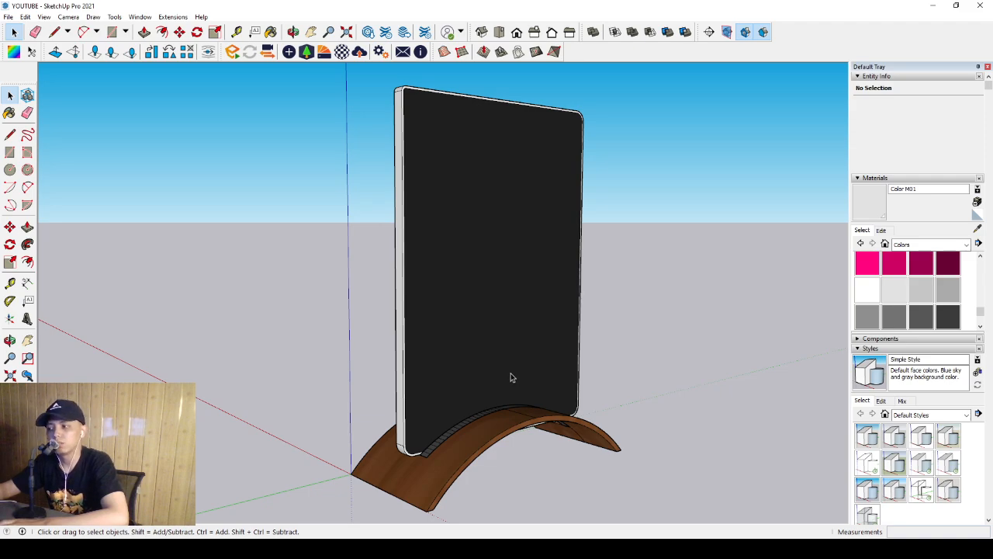